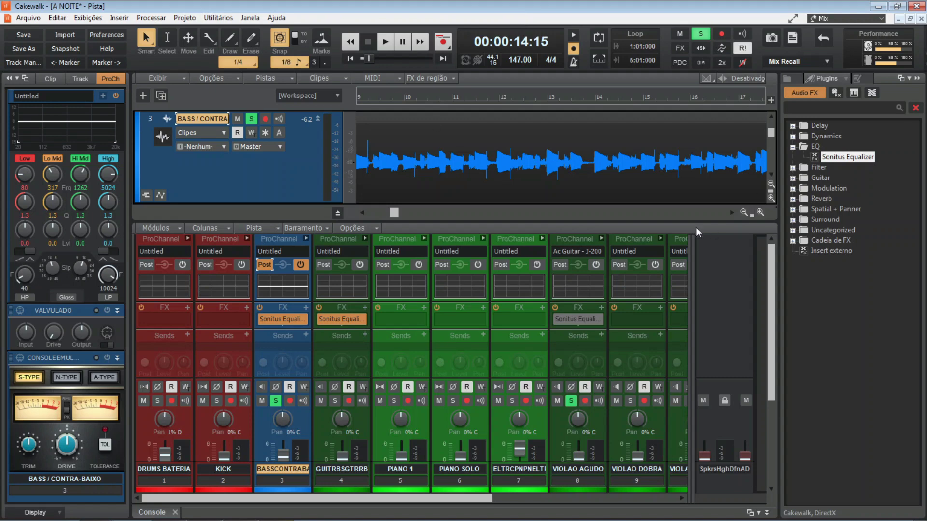
Play the project, turn off solo on the VIOLAO AGUDO track, and stop playback
mouse_move(27, 130)
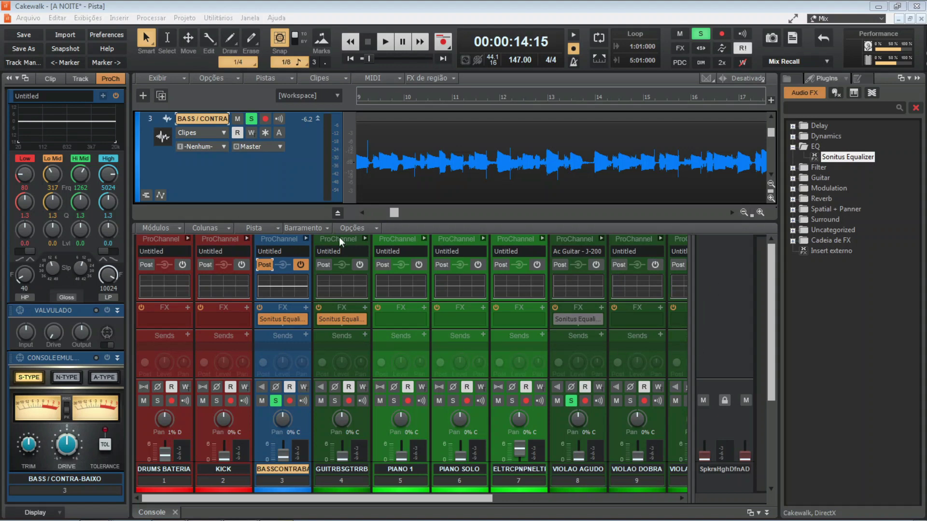
key(space)
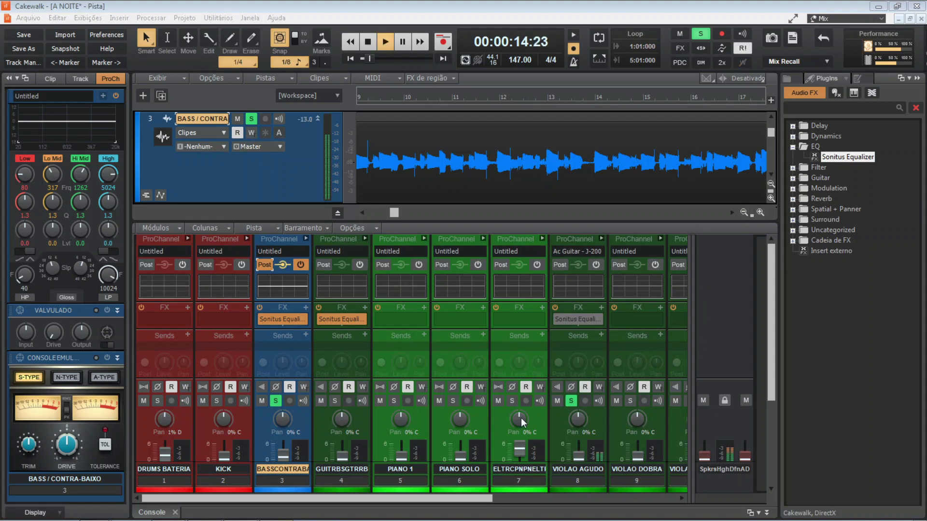
click(570, 401)
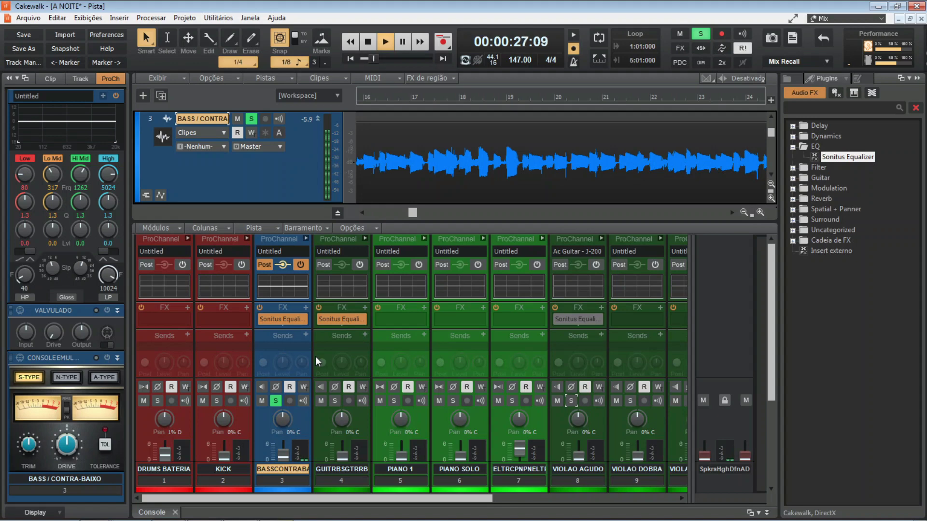
key(space)
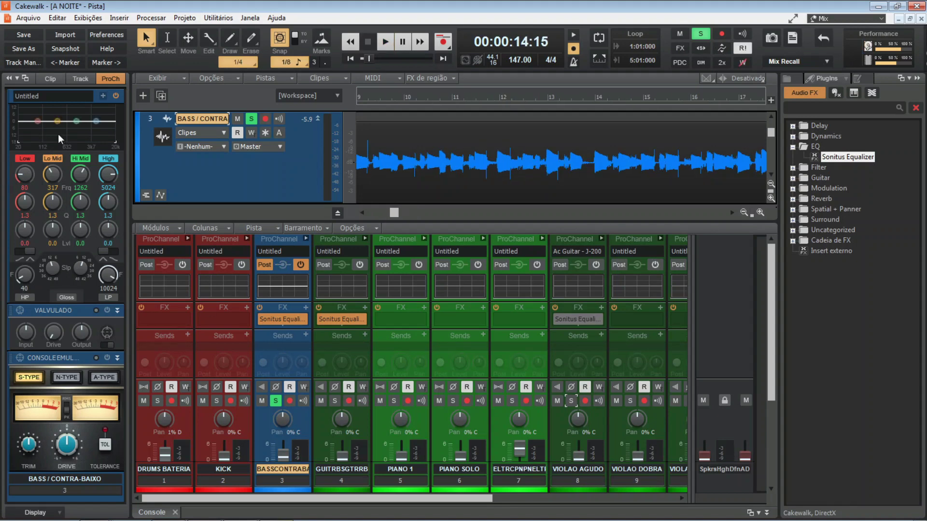
Play and stop the soloed bass track repeatedly from 00:00:14:15 to listen to its sound
key(space)
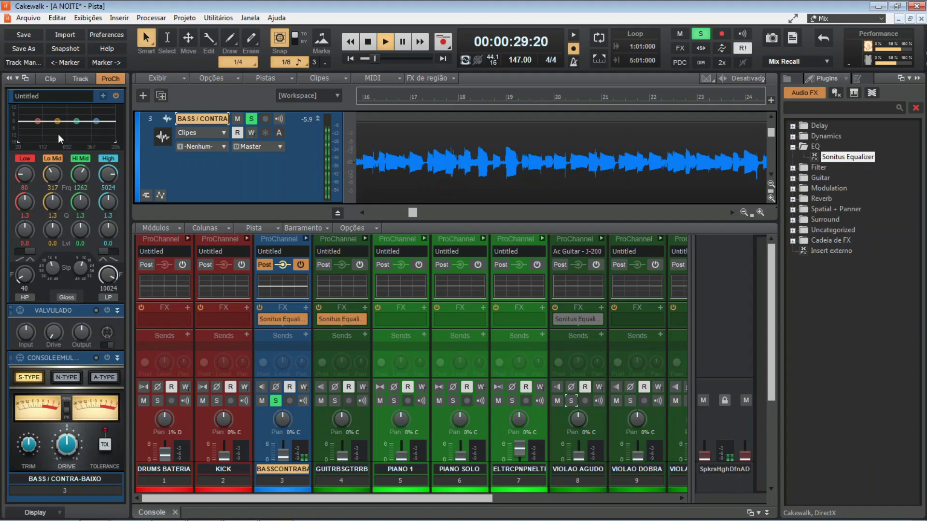
key(space)
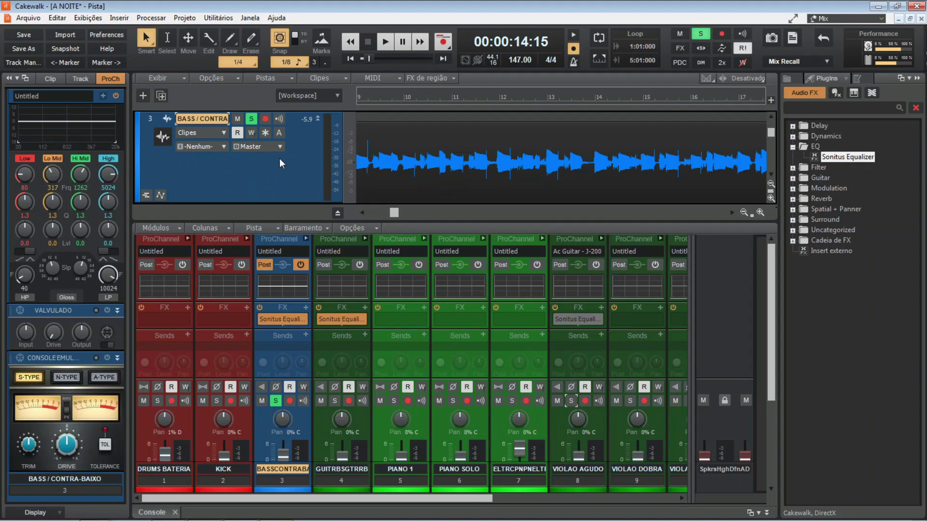
key(space)
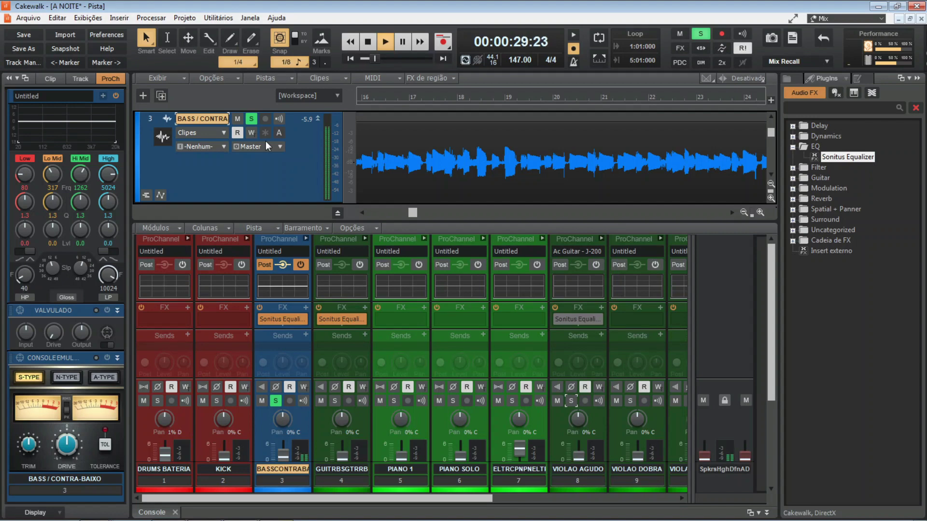
key(space)
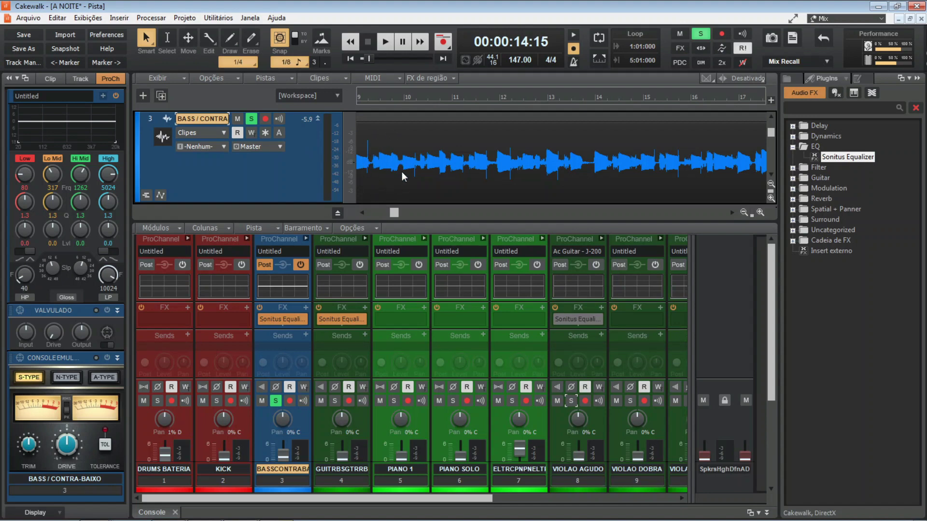
key(space)
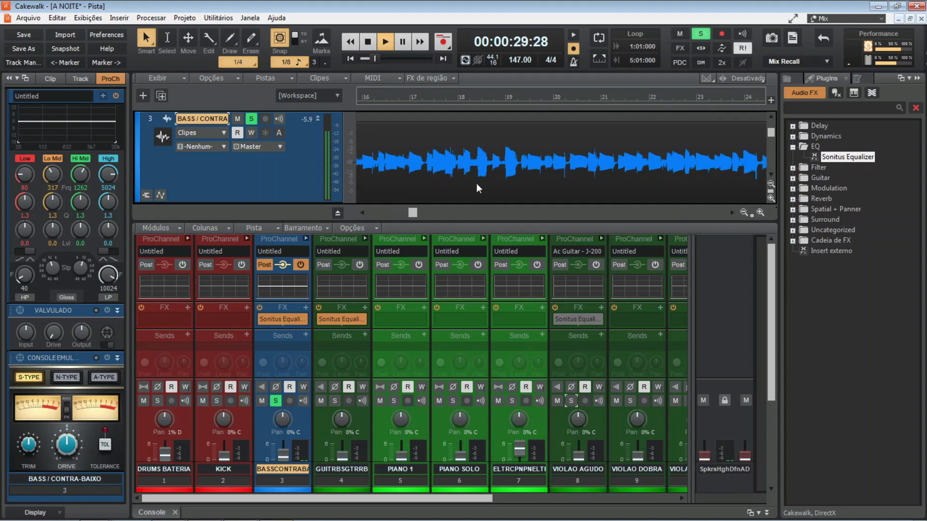
key(space)
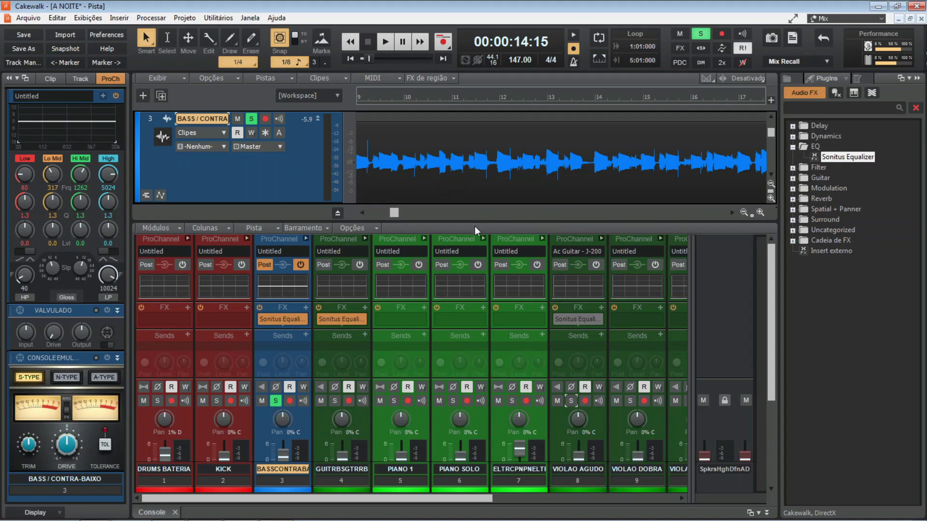
key(space)
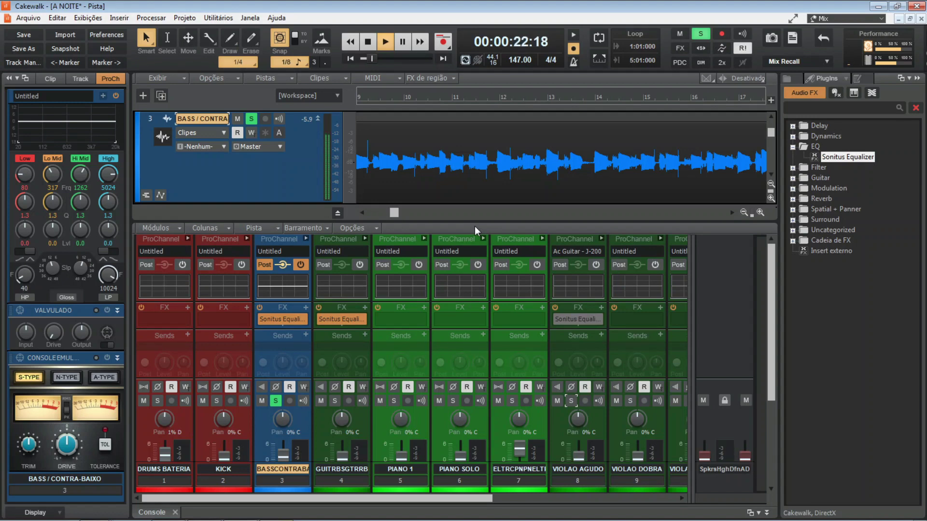
key(space)
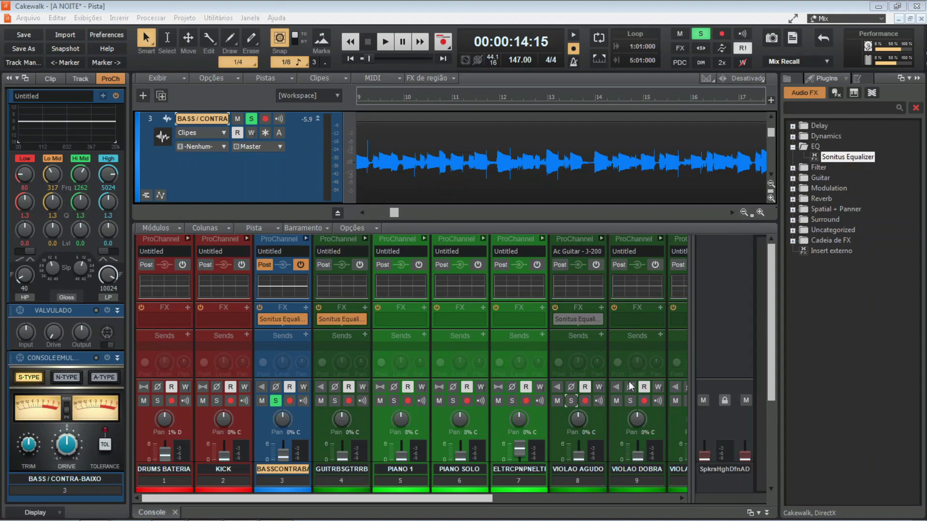
Select Shelving Low as the equalizer band's filter type and audition the soloed bass track, stopping playback at the end
click(657, 372)
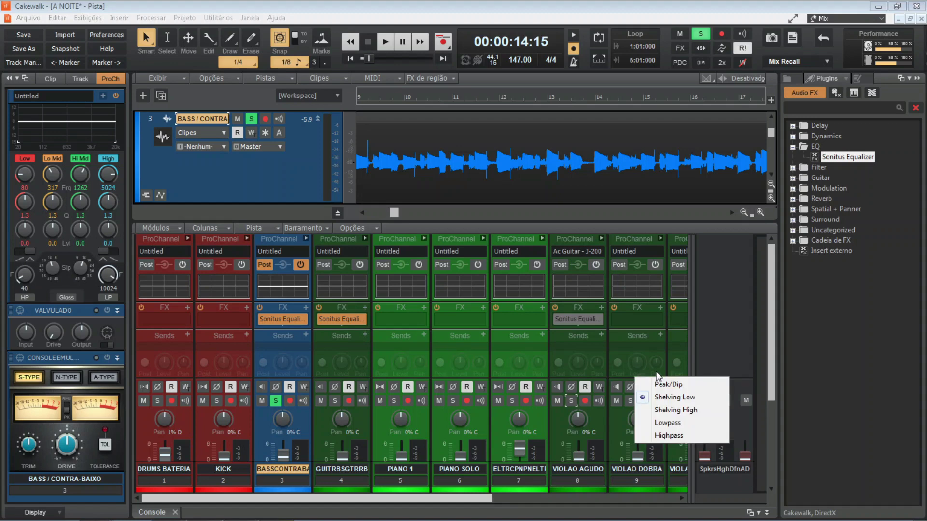
click(680, 399)
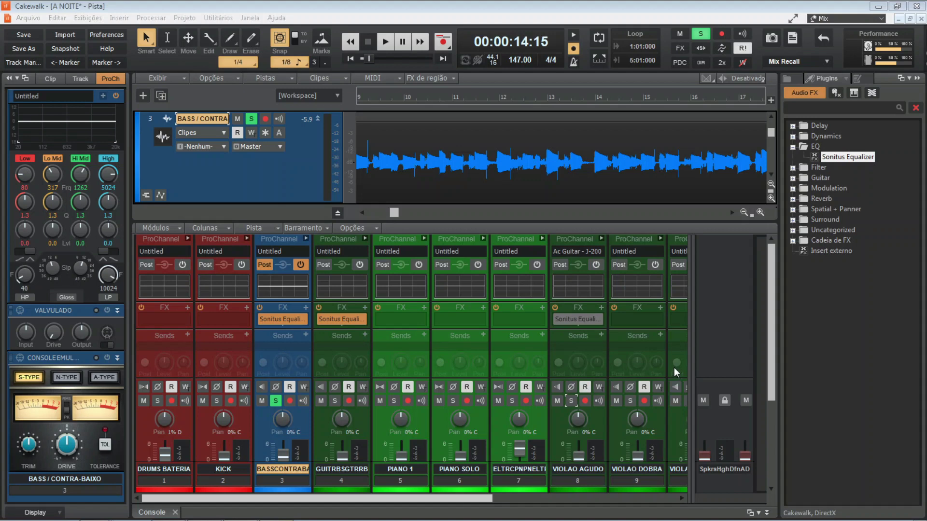
click(53, 110)
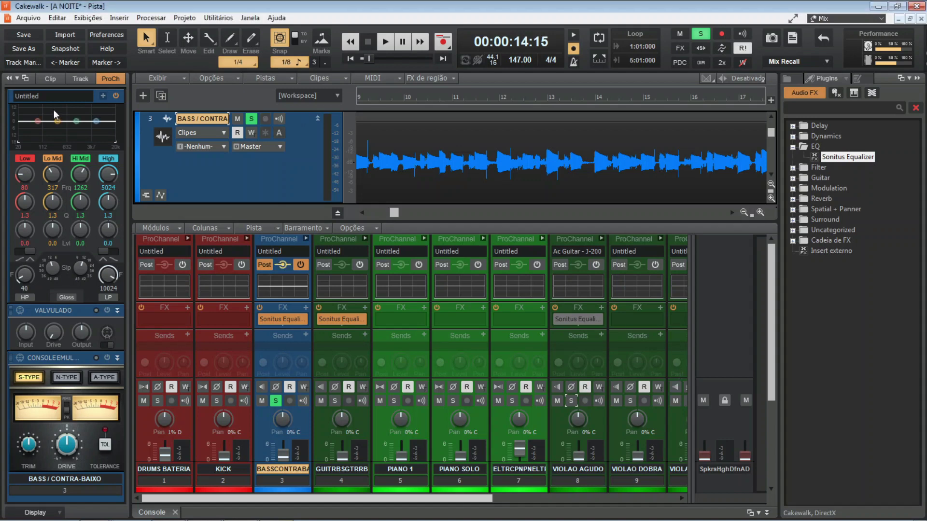
key(space)
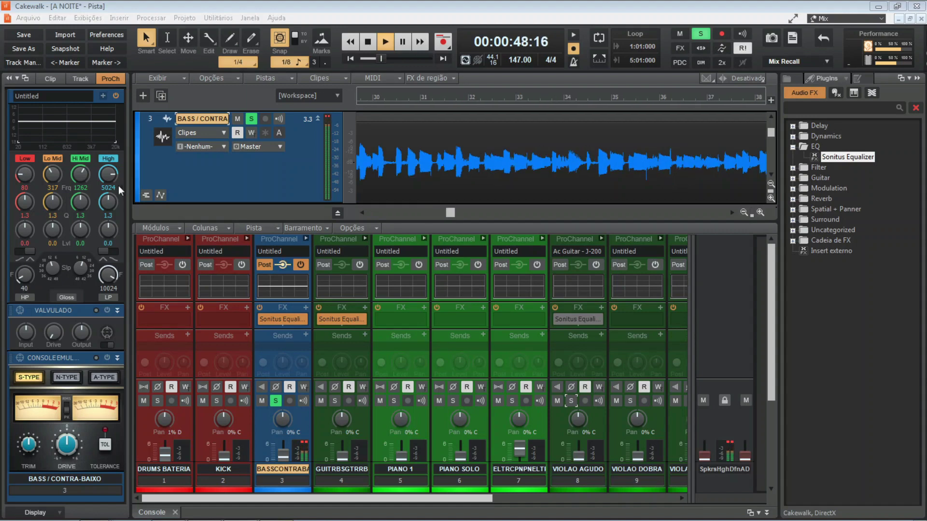
mouse_move(39, 122)
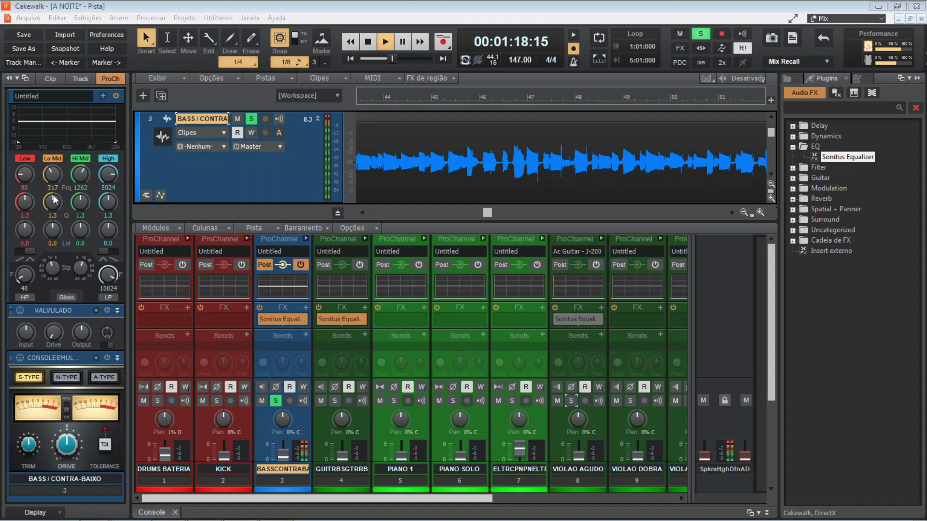
click(53, 135)
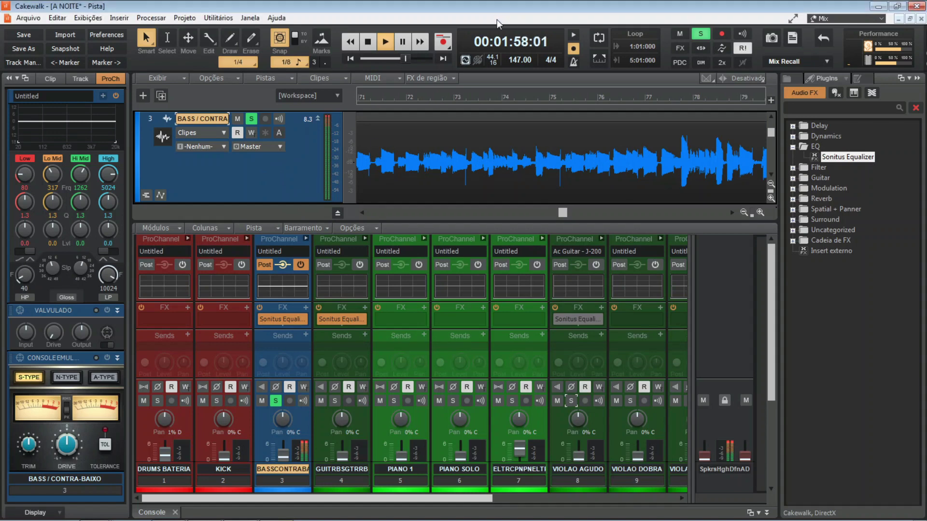
key(space)
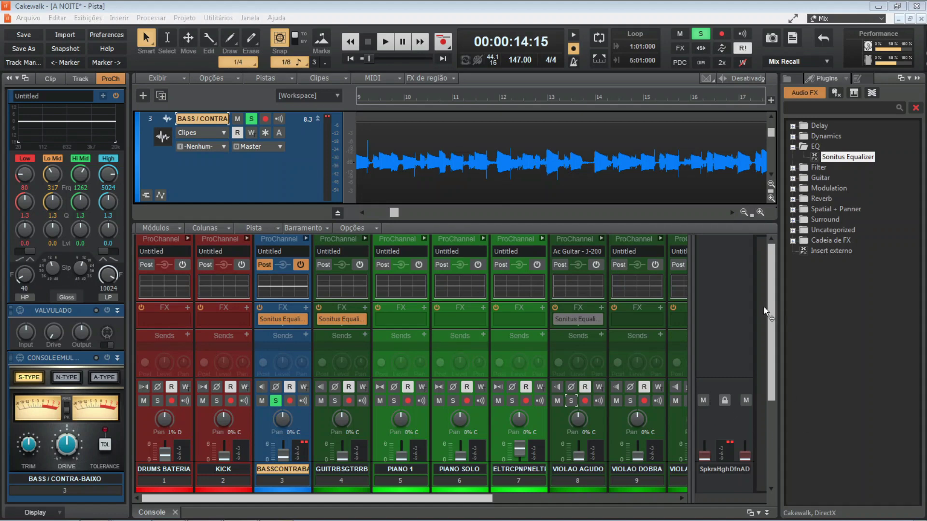
Audition the soloed bass track again from 00:00:14:15 to judge the equalization
click(77, 133)
click(50, 126)
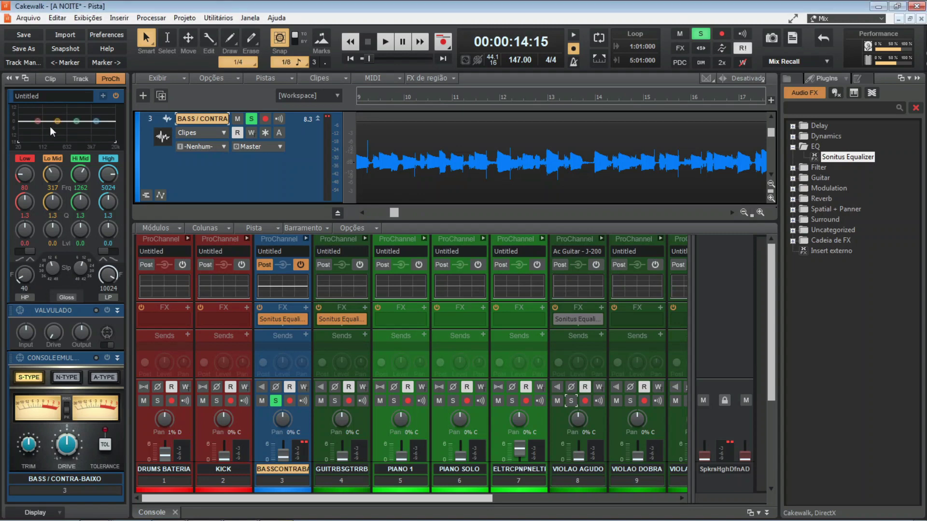
key(space)
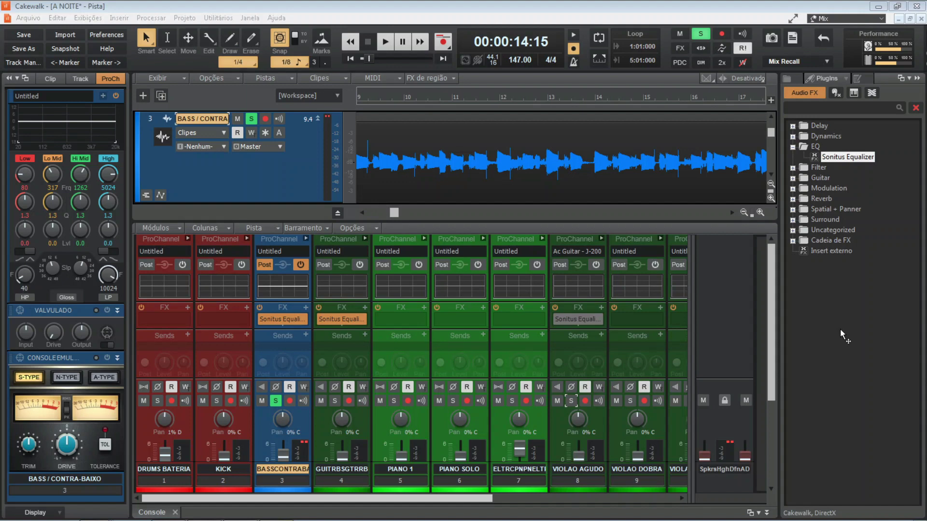
key(space)
Set the equalizer band's filter type to Lowpass, check the selection, and audition the bass track
click(705, 437)
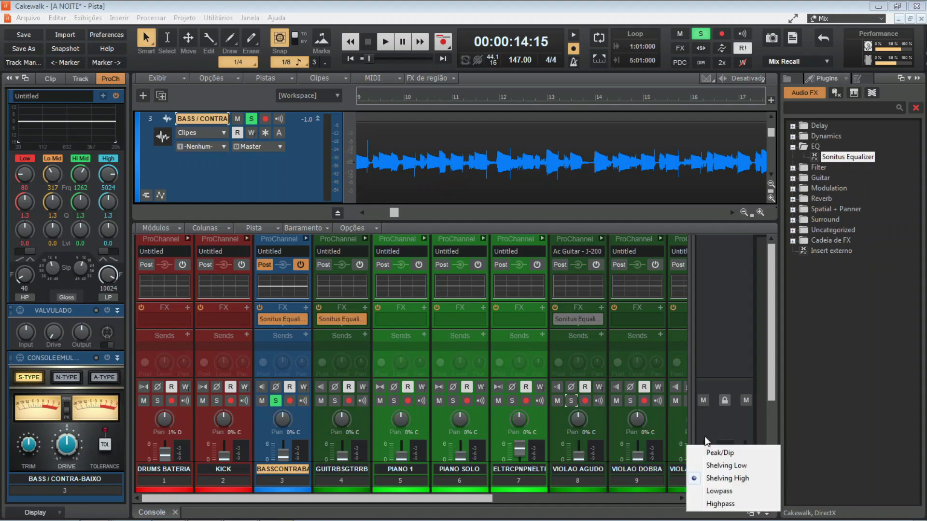
click(709, 493)
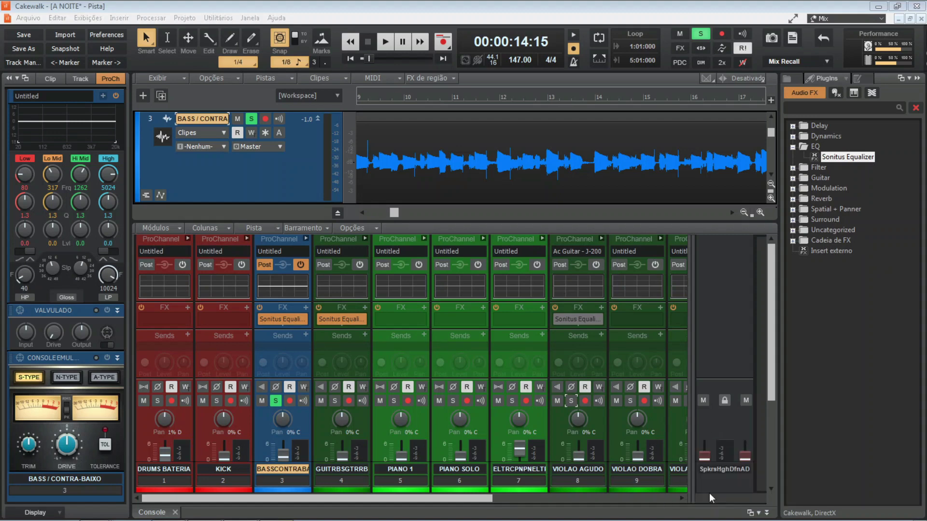
click(706, 437)
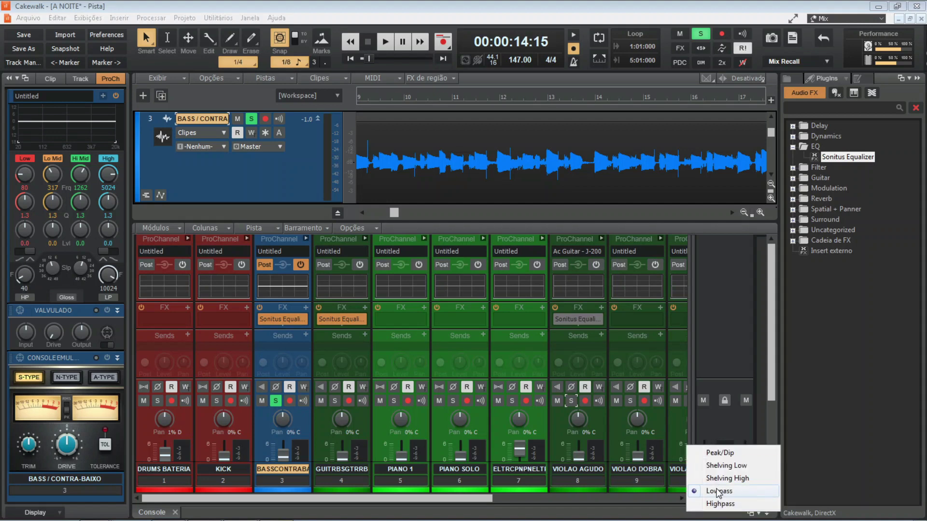
click(837, 227)
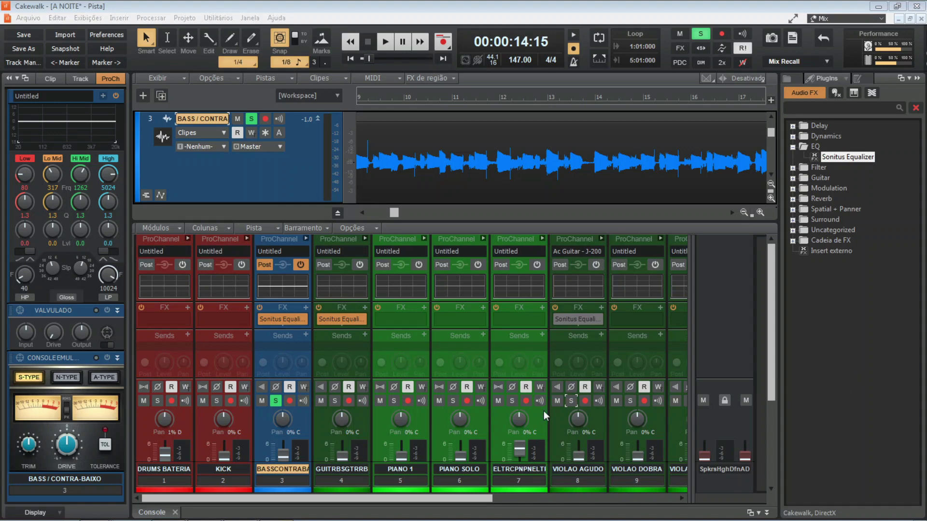
right_click(654, 428)
key(Escape)
click(58, 132)
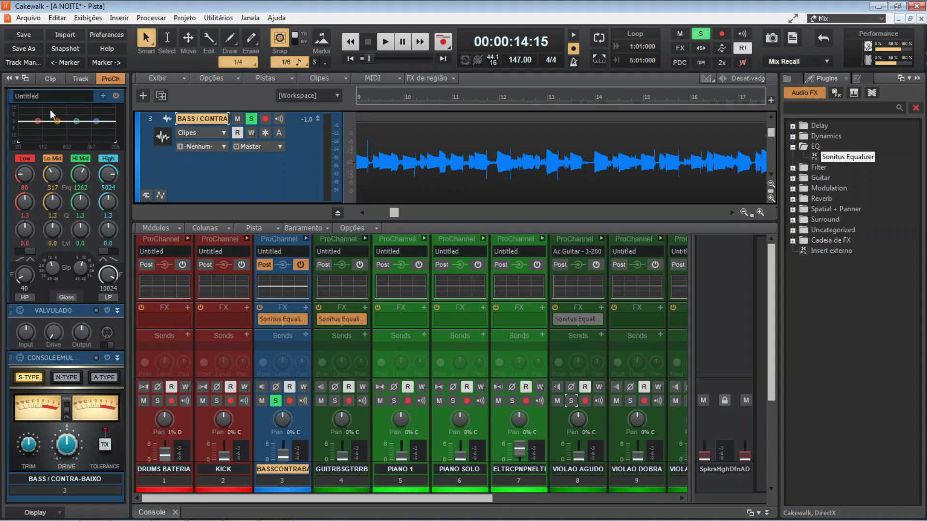
key(space)
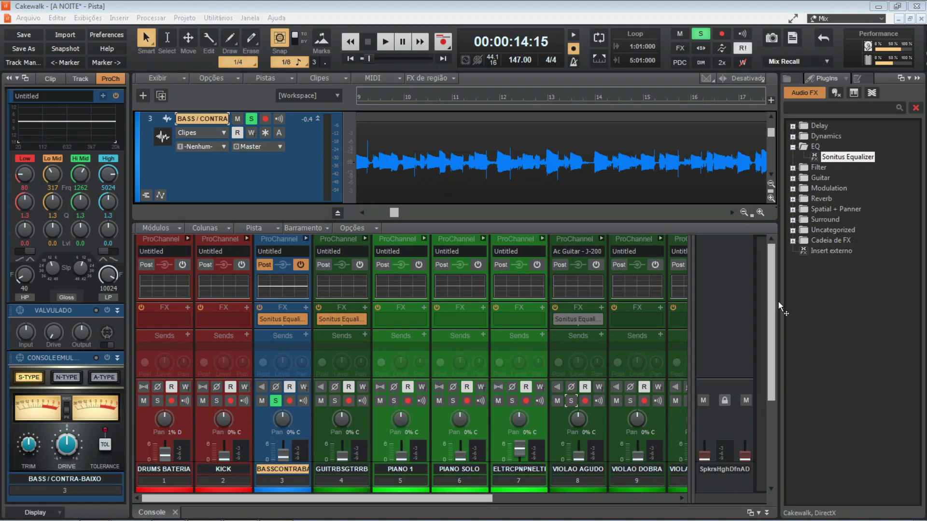
Try the Highpass, Shelving High, Shelving Low and Peak/Dip filter types on the equalizer band
right_click(654, 428)
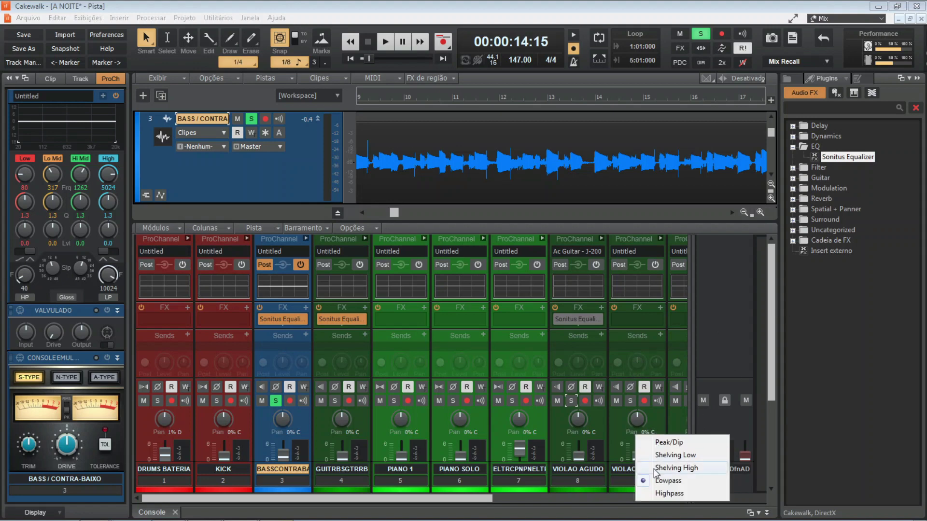
click(663, 491)
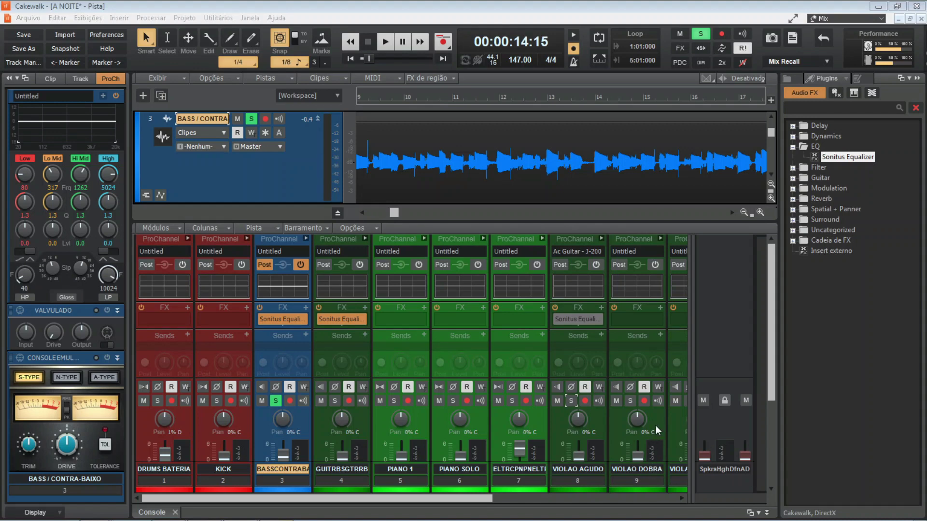
right_click(655, 425)
click(661, 465)
right_click(657, 430)
click(658, 456)
right_click(657, 438)
click(654, 442)
right_click(651, 426)
click(655, 453)
Set the equalizer band's filter type to Shelving High and start playback of the bass track
right_click(656, 439)
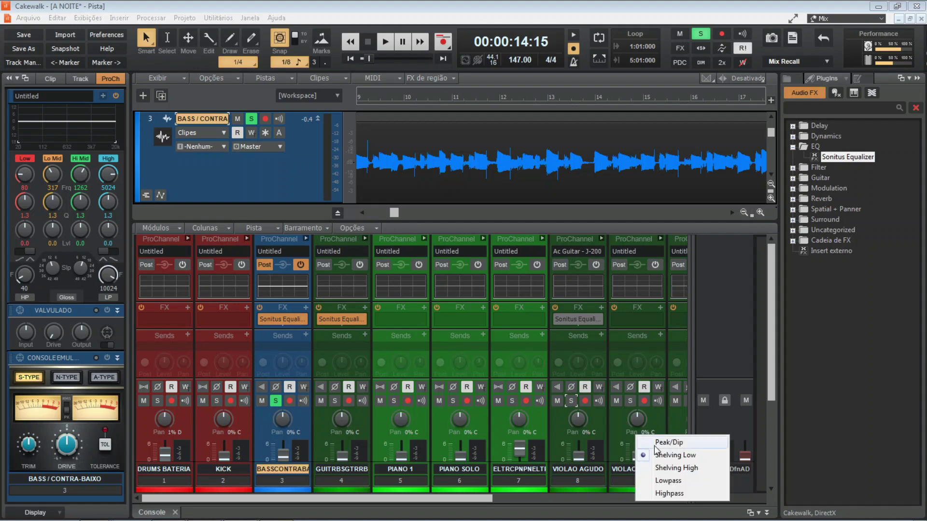
click(662, 470)
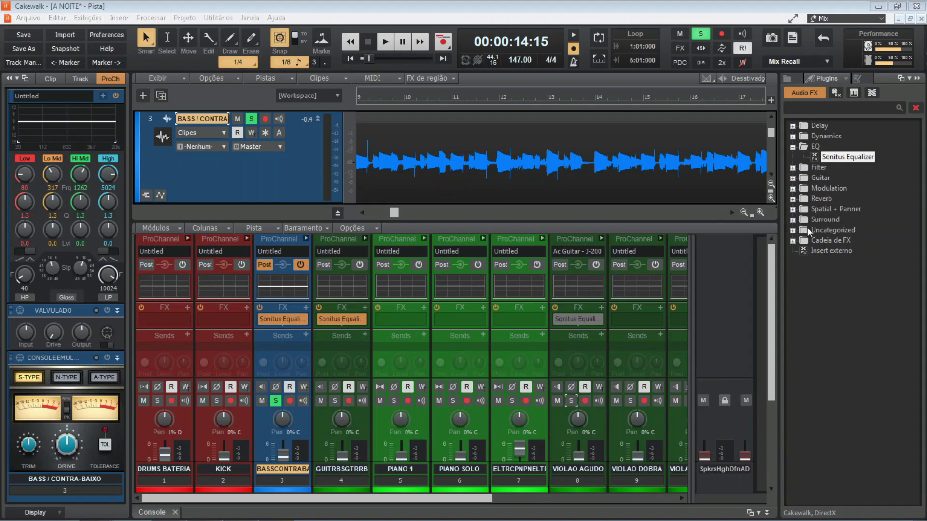
click(67, 135)
key(space)
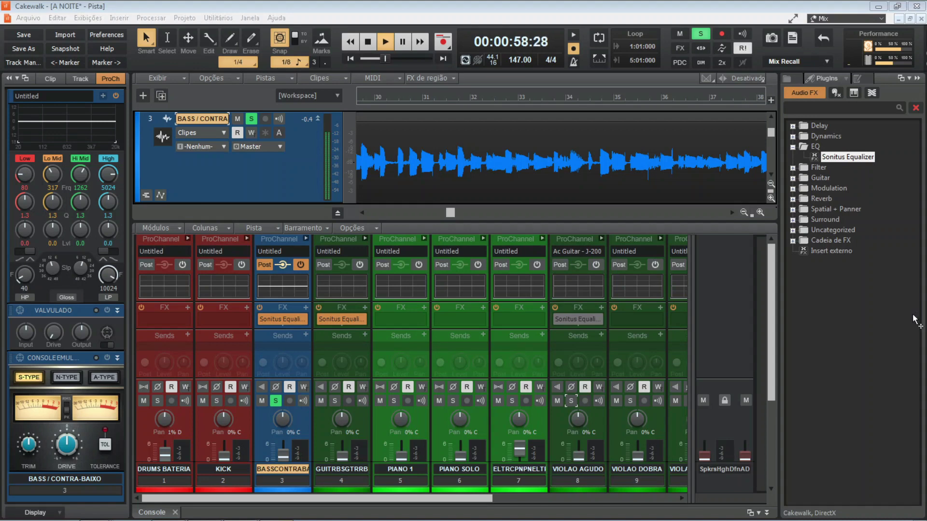
Switch the Shelving High equalizer band to the Lowpass filter type while the bass track is playing
click(724, 441)
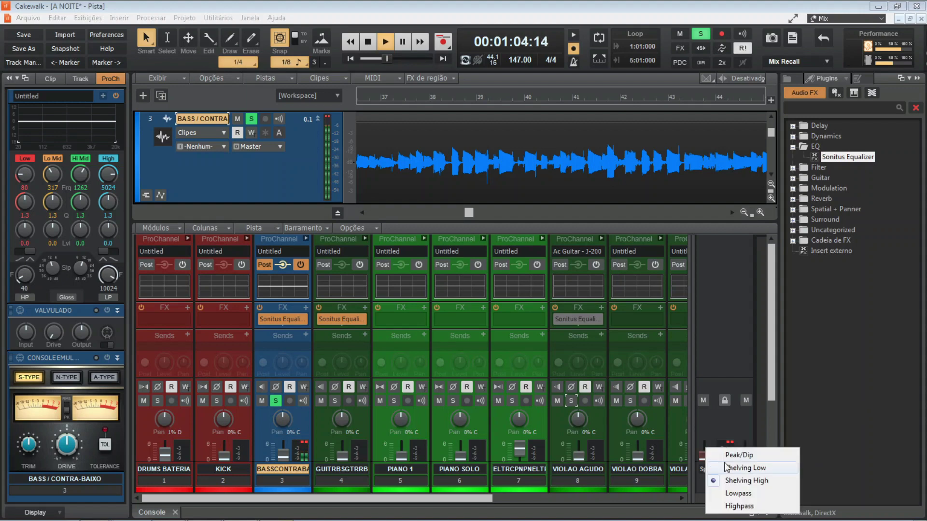
click(730, 495)
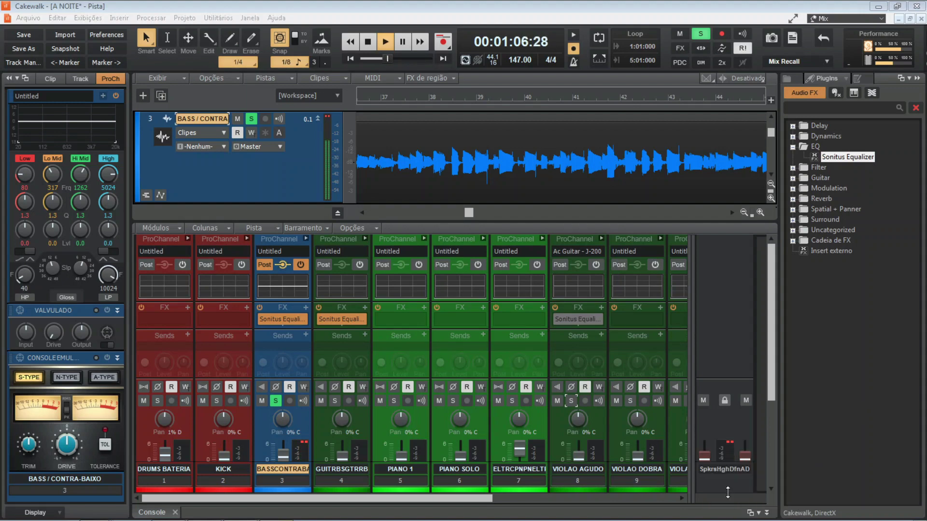
click(728, 448)
click(729, 491)
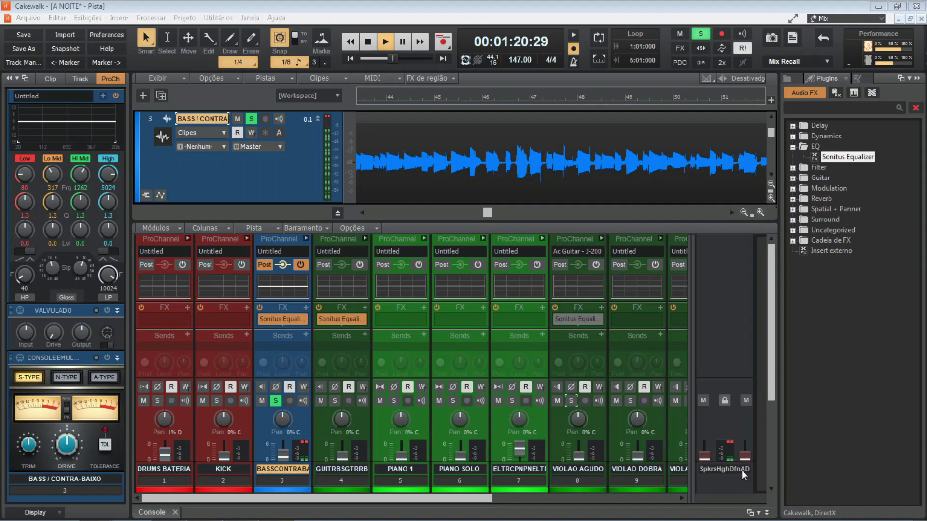
Stop playback of the bass track, go over the equalizer curve's bands, and check the filter type of the Lowpass band
key(space)
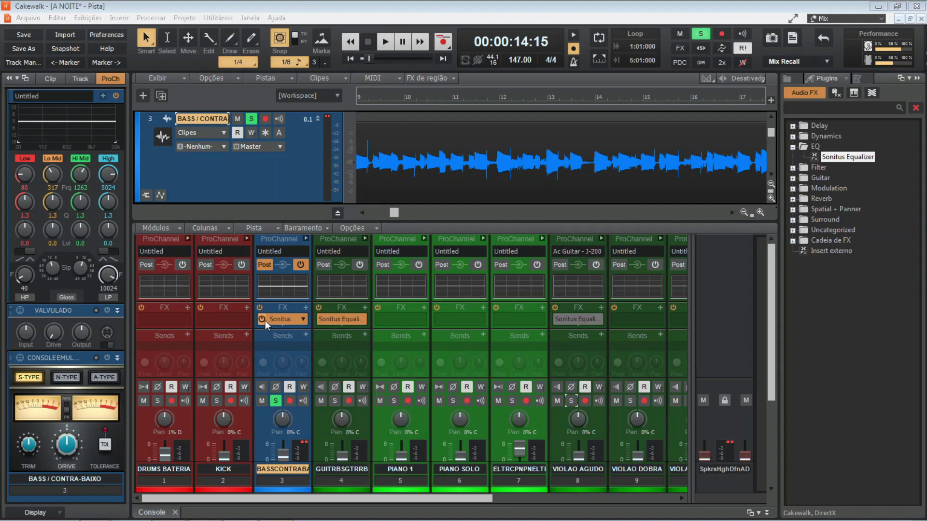
drag(809, 309, 638, 328)
drag(645, 333, 677, 307)
drag(694, 304, 757, 302)
right_click(671, 436)
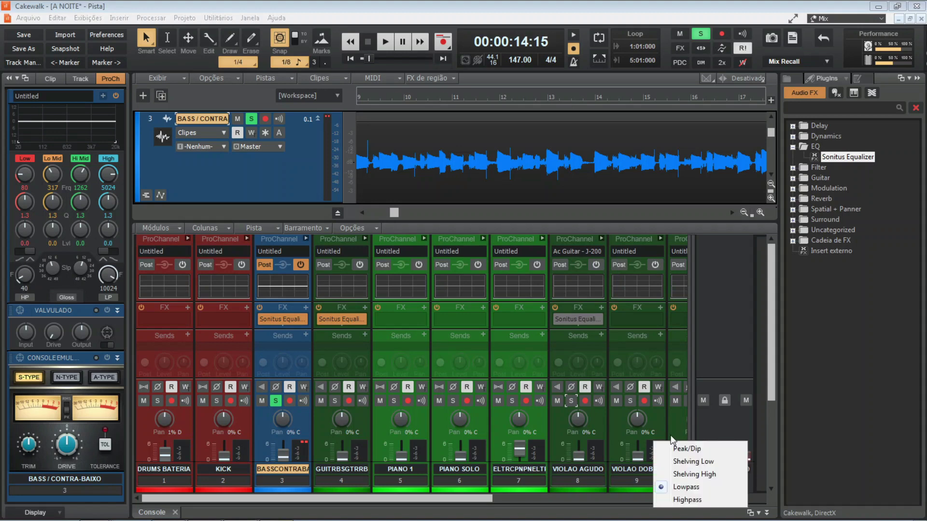
click(671, 436)
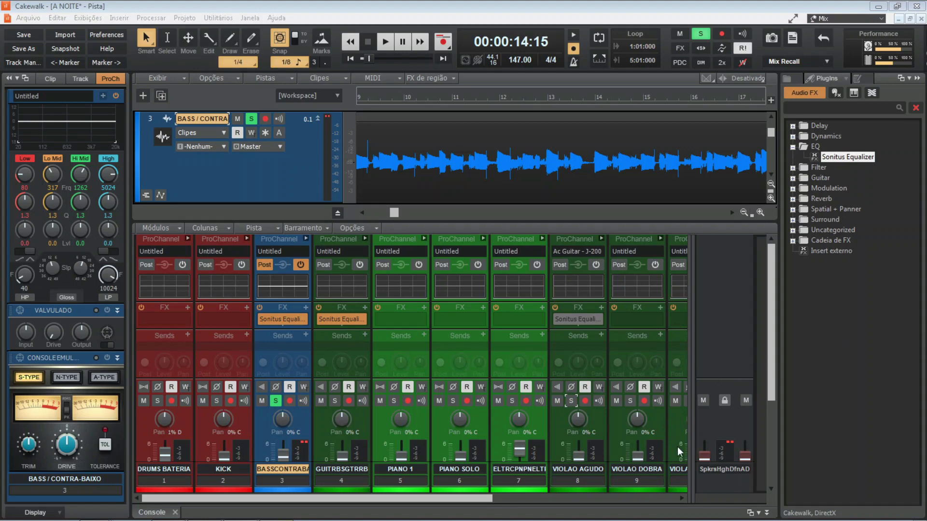
Compare the filter types assigned to the Shelving Low, Shelving High and Lowpass bands of the bass equalizer
right_click(674, 370)
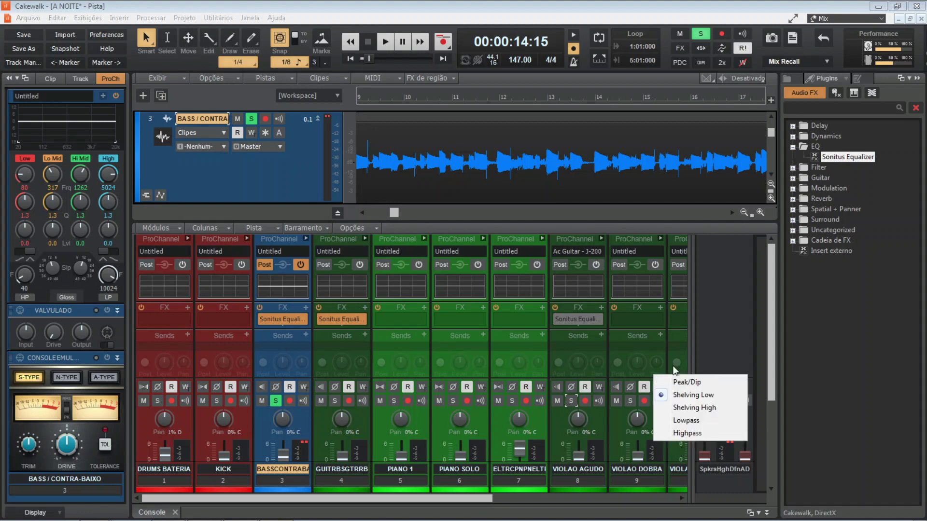
click(662, 424)
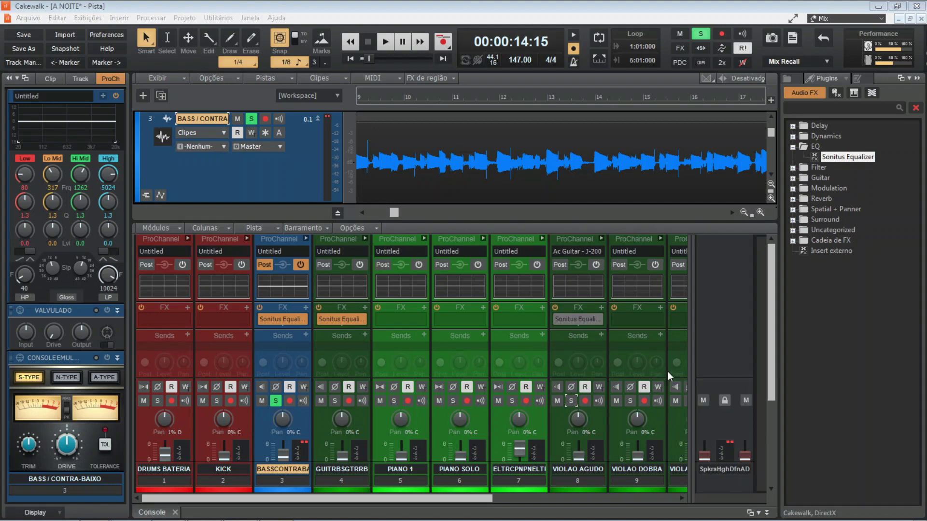
right_click(671, 422)
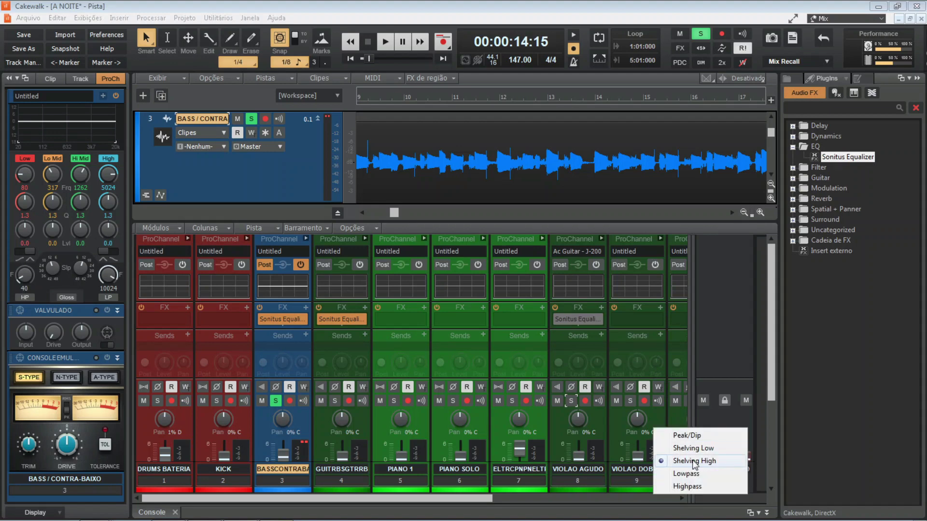
right_click(670, 367)
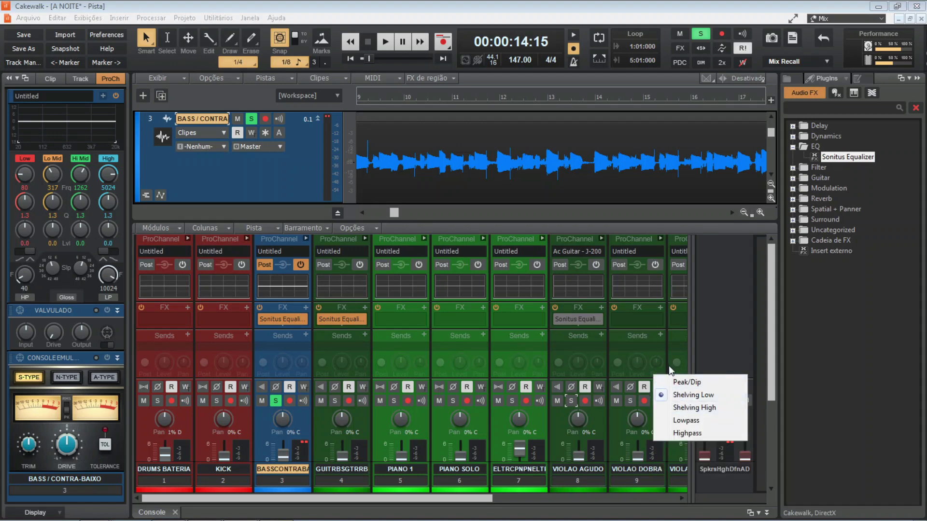
click(669, 367)
right_click(670, 426)
click(674, 434)
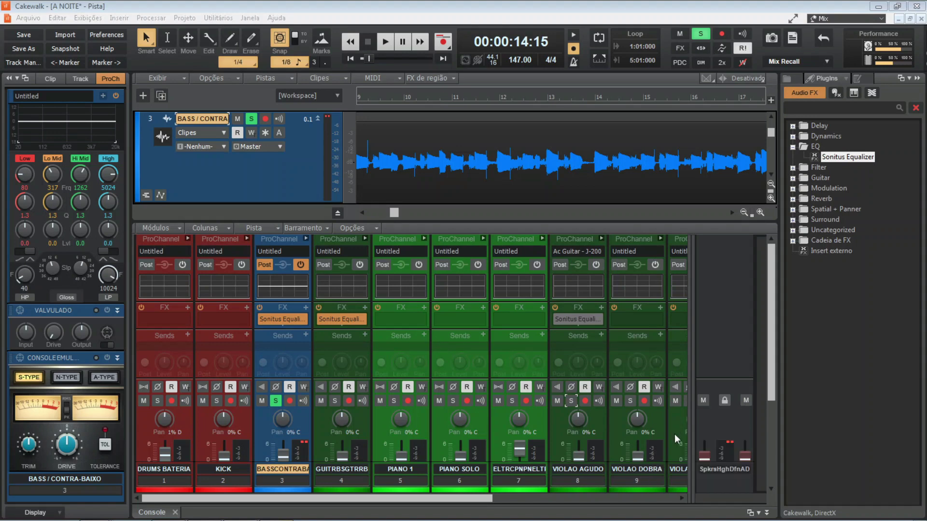
right_click(674, 435)
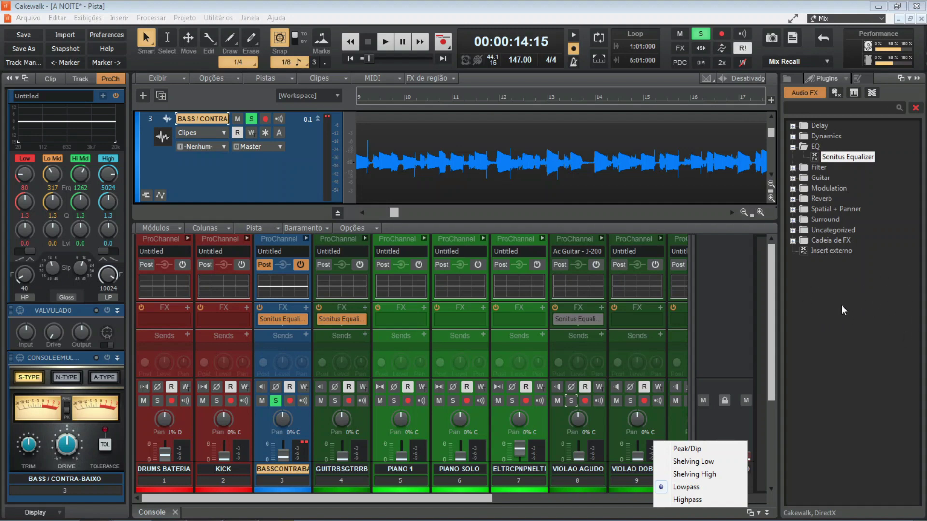
Bypass the Sonitus Equalizer on the bass channel and switch off its Post setting, keeping ProChannel enabled
click(744, 213)
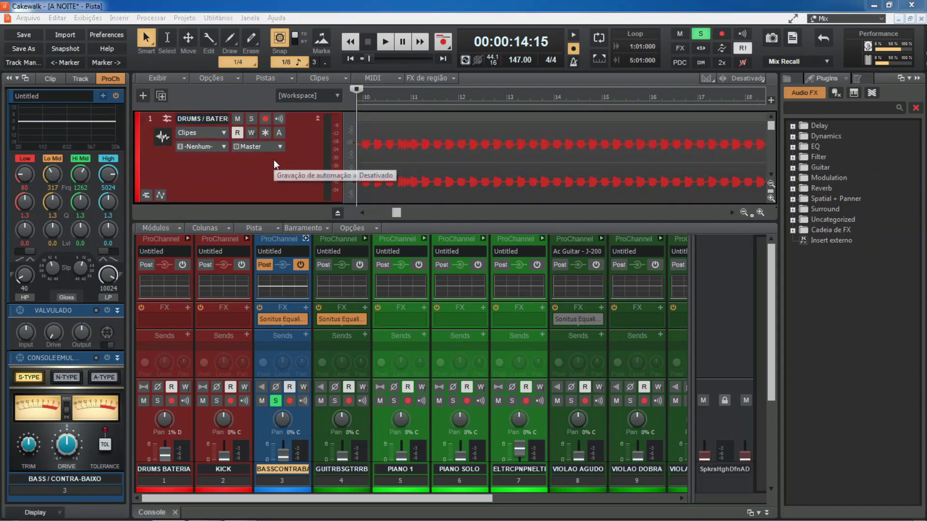
scroll(771, 129, down, 2)
drag(771, 129, 772, 133)
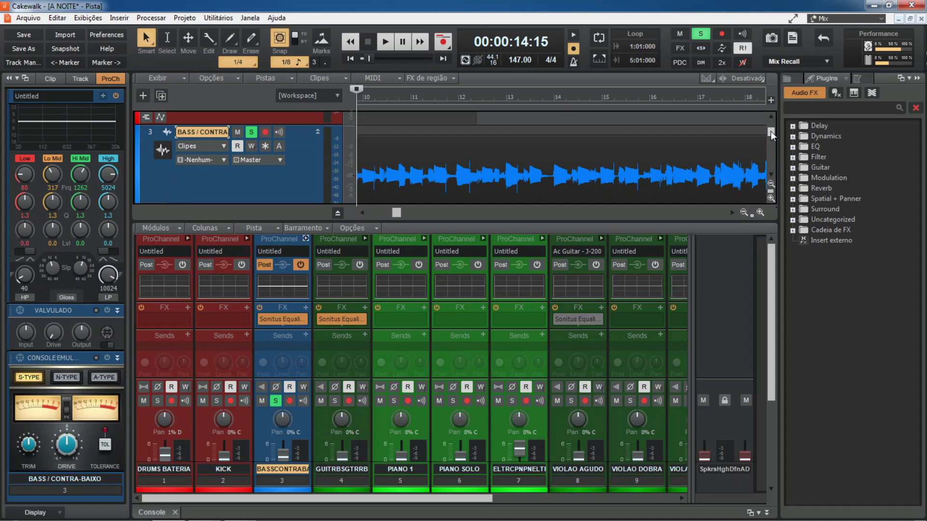
click(258, 317)
click(265, 265)
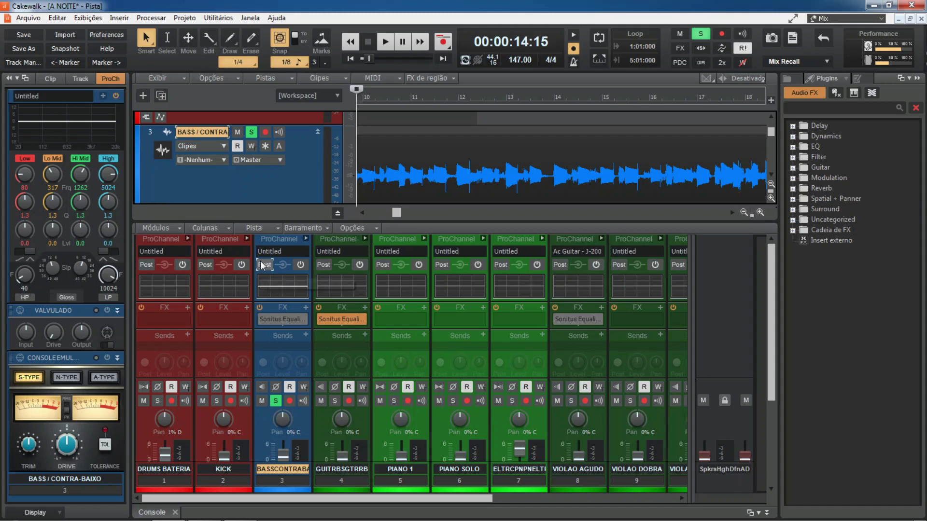
click(300, 265)
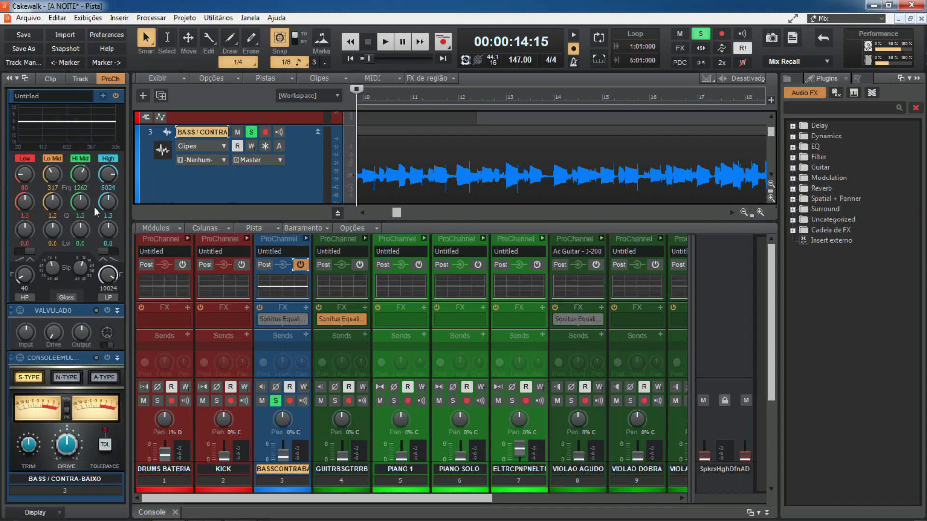
Audition the soloed bass track through ProChannel with the Sonitus Equalizer bypassed, and stop playback
mouse_move(51, 111)
key(space)
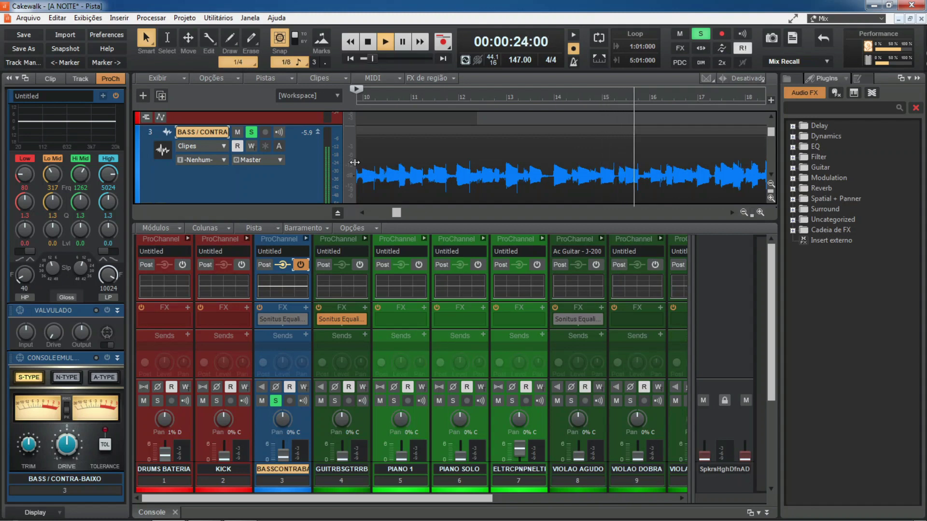
key(space)
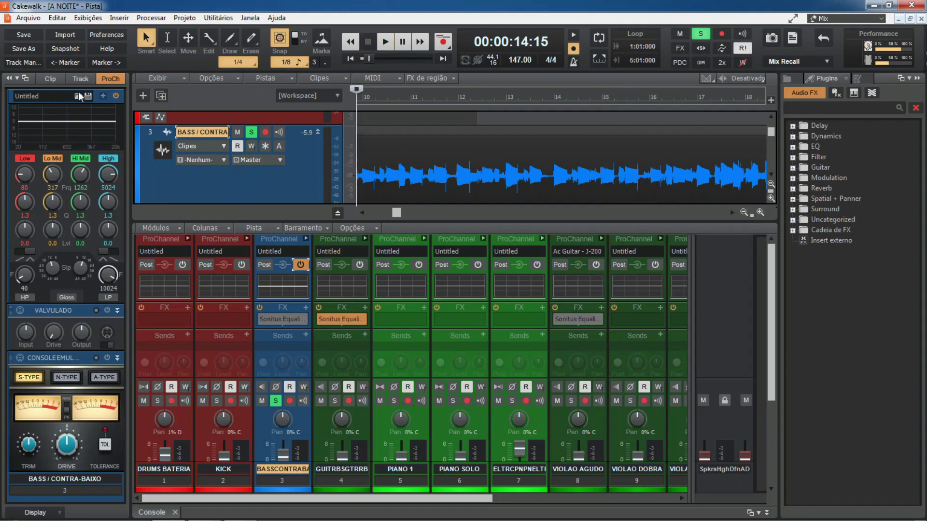
Load the ProChannel preset Bass - Deep & Fat Saturation on the bass track
click(78, 94)
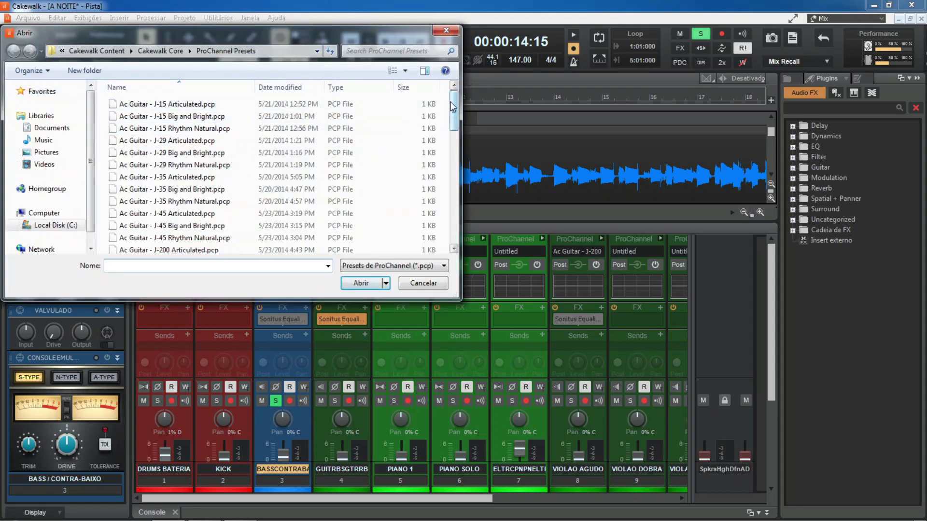
drag(455, 107, 457, 143)
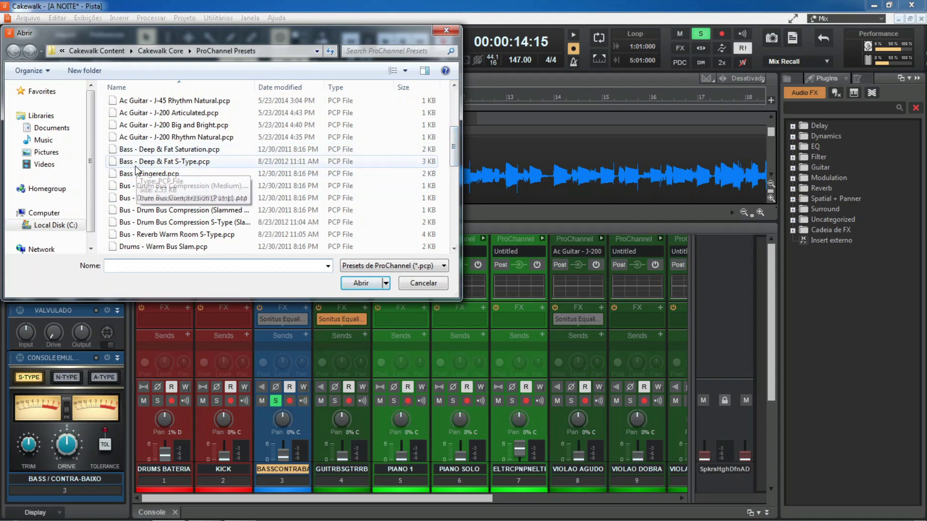
double_click(198, 150)
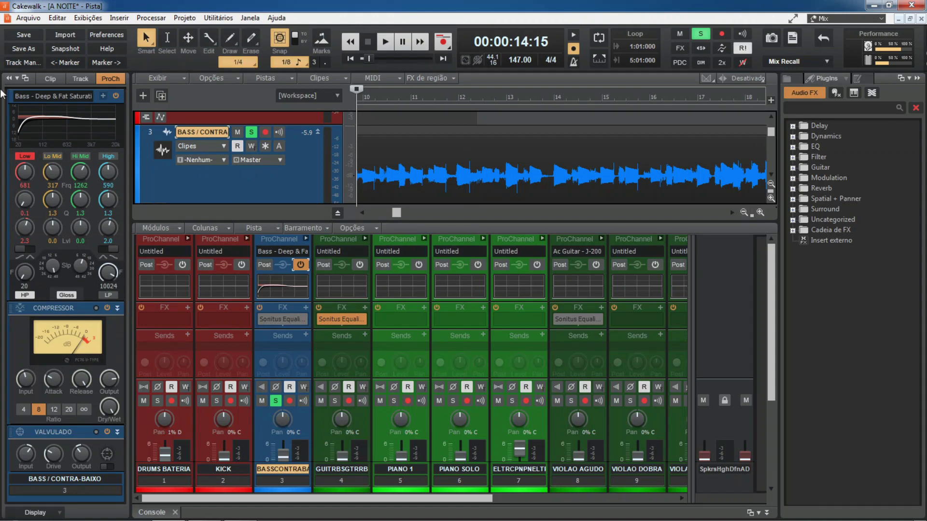
Open the Quadcurve equalizer of the Deep & Fat Saturation preset and audition the bass against its curve
double_click(56, 126)
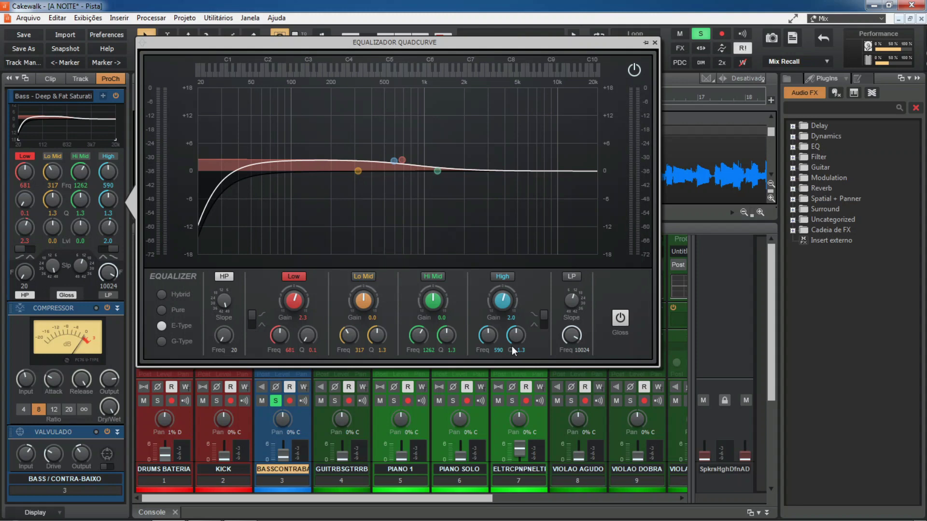
key(space)
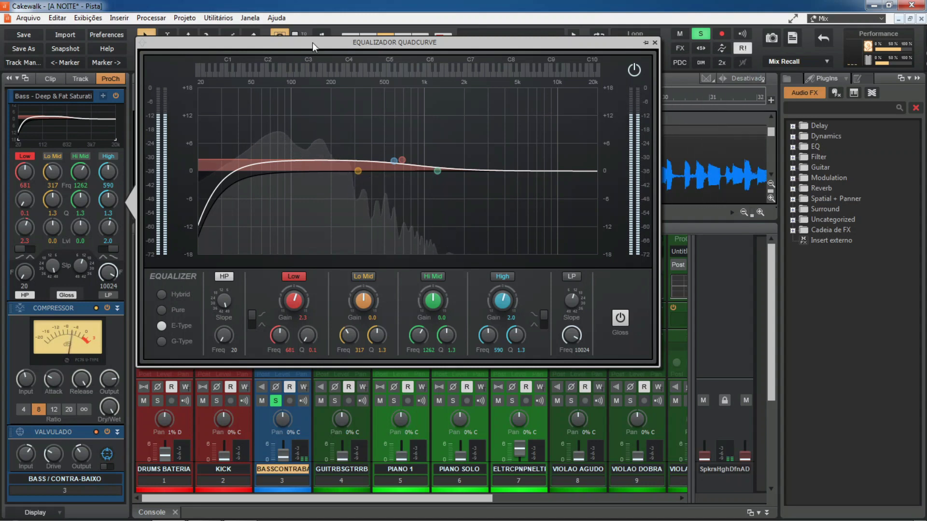
key(space)
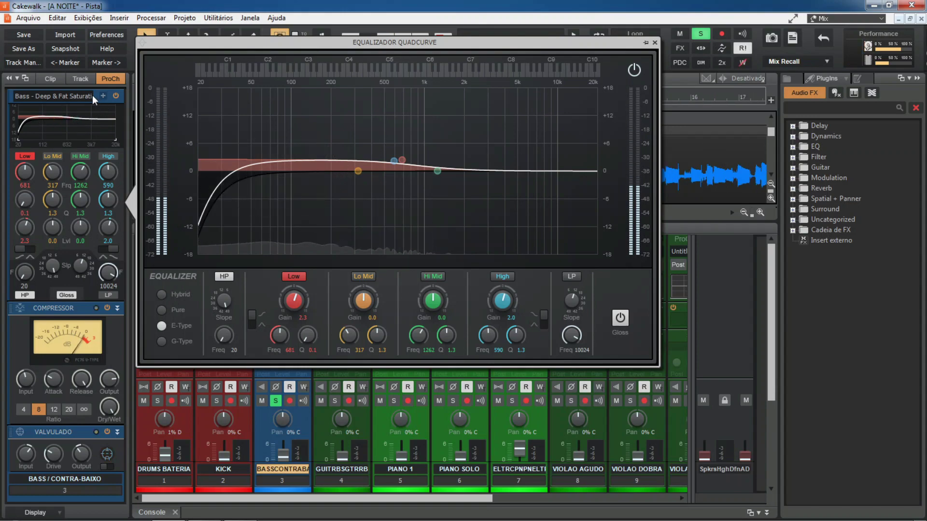
Load the ProChannel preset Bass - Deep & Fat S-Type on the bass track
click(80, 95)
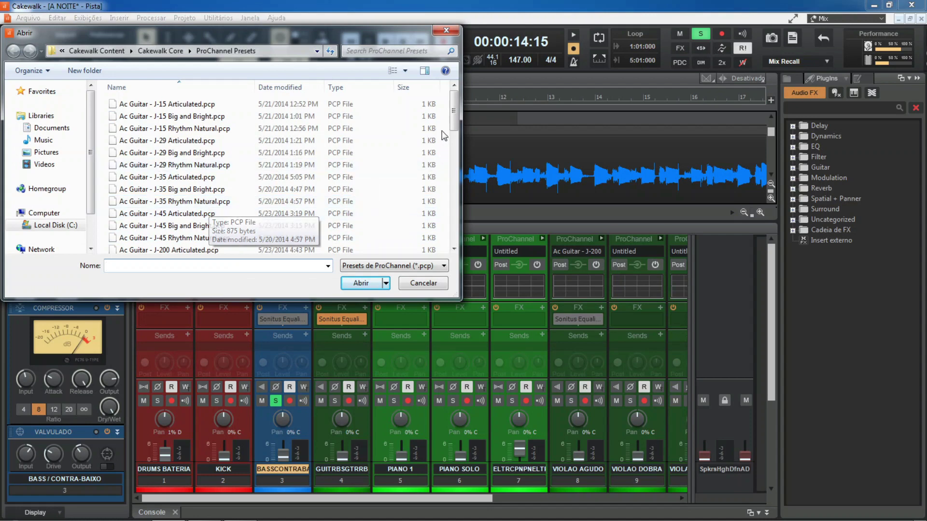
scroll(449, 138, down, 2)
double_click(202, 217)
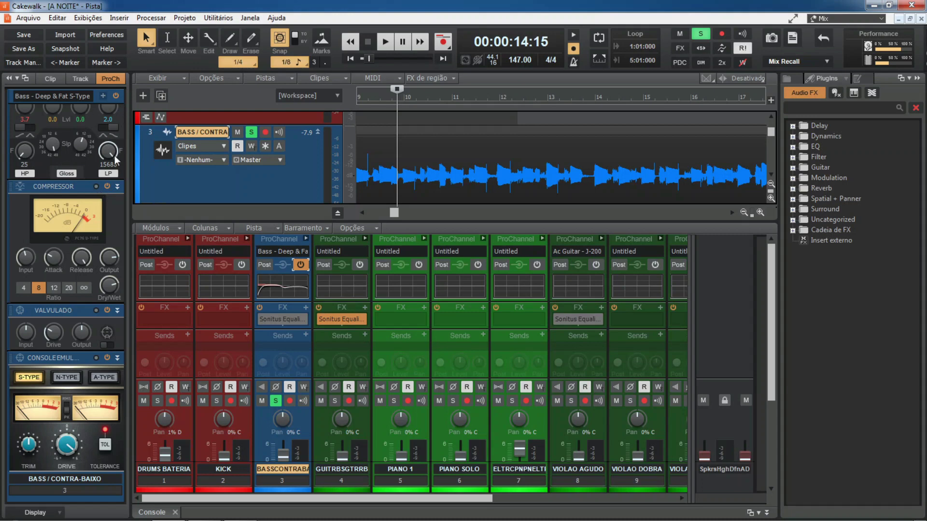
Collapse the ProChannel compressor, open the Quadcurve equalizer of the Deep & Fat S-Type preset, and audition the bass
click(117, 187)
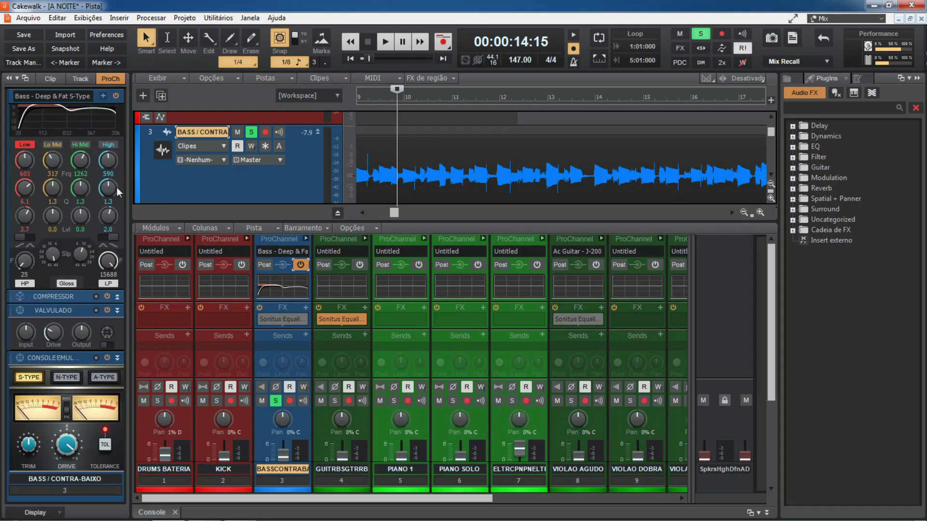
double_click(80, 118)
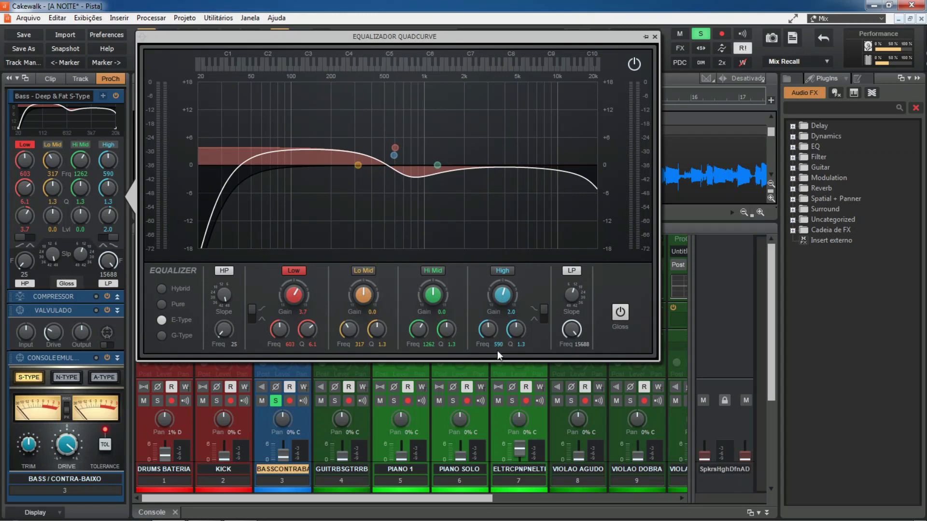
key(space)
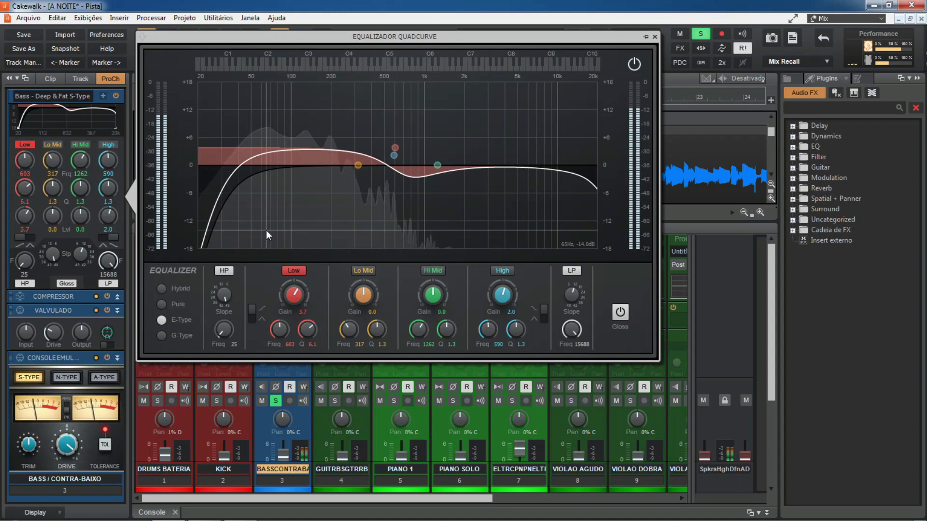
Load the ProChannel preset Bass - Fingered on the bass track
click(80, 96)
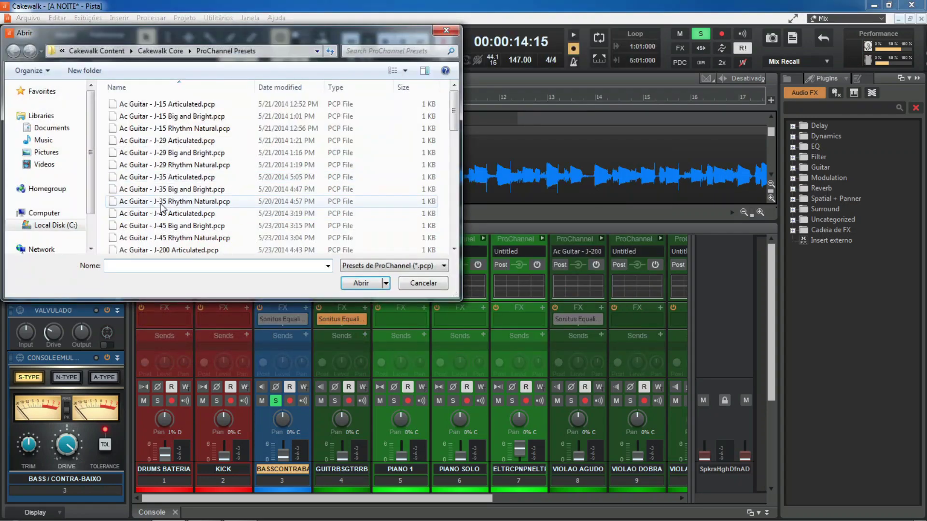
scroll(164, 213, down, 3)
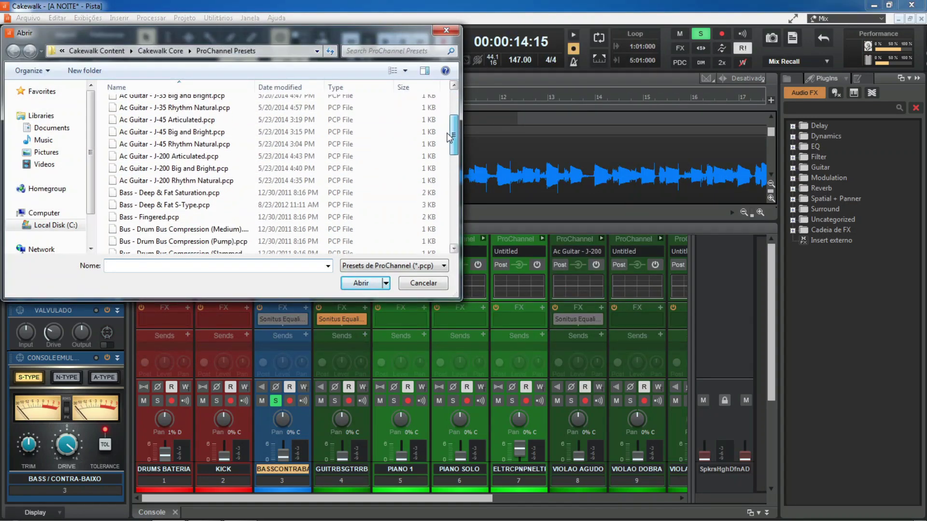
double_click(175, 217)
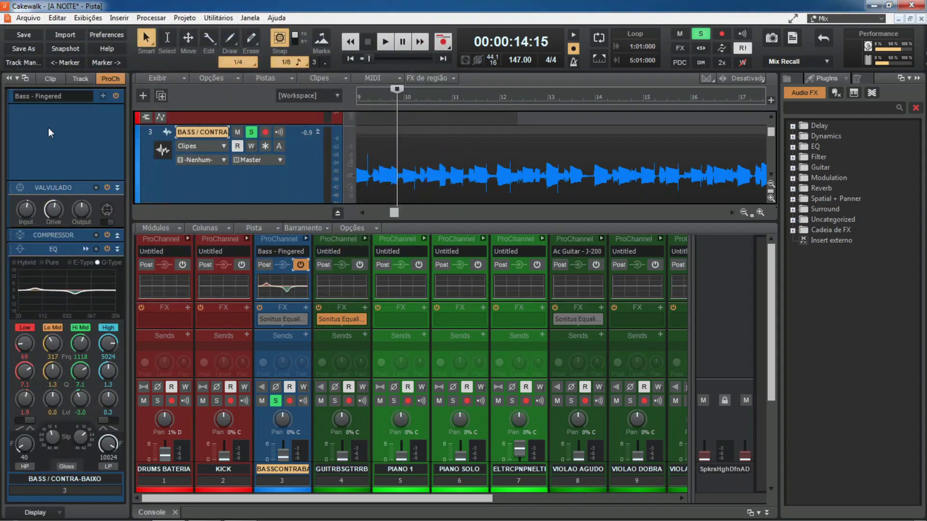
Open the Quadcurve equalizer of the Bass - Fingered preset, audition the bass with it, and close the equalizer window
double_click(34, 289)
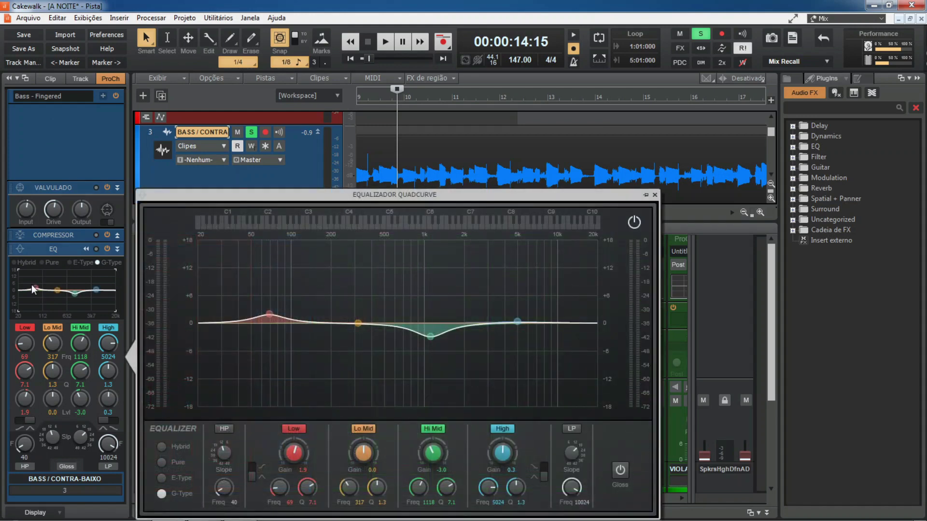
key(space)
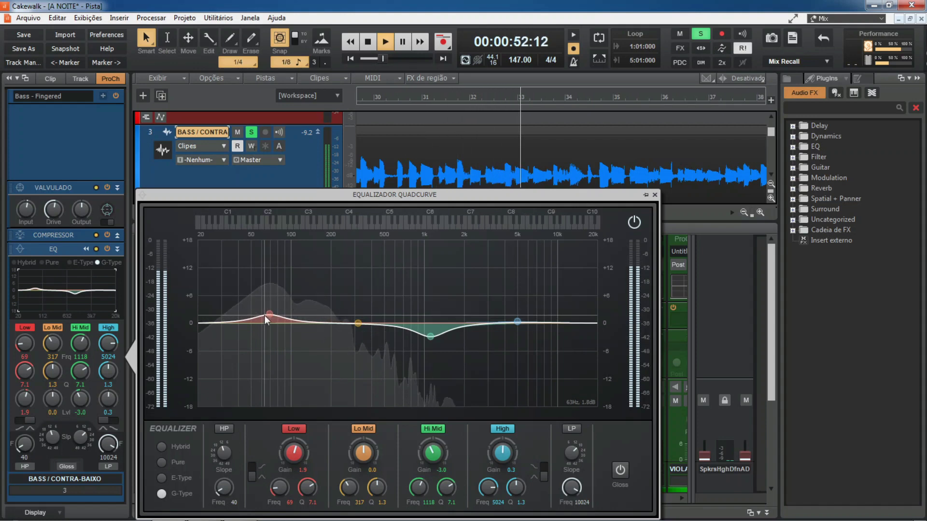
key(space)
click(655, 194)
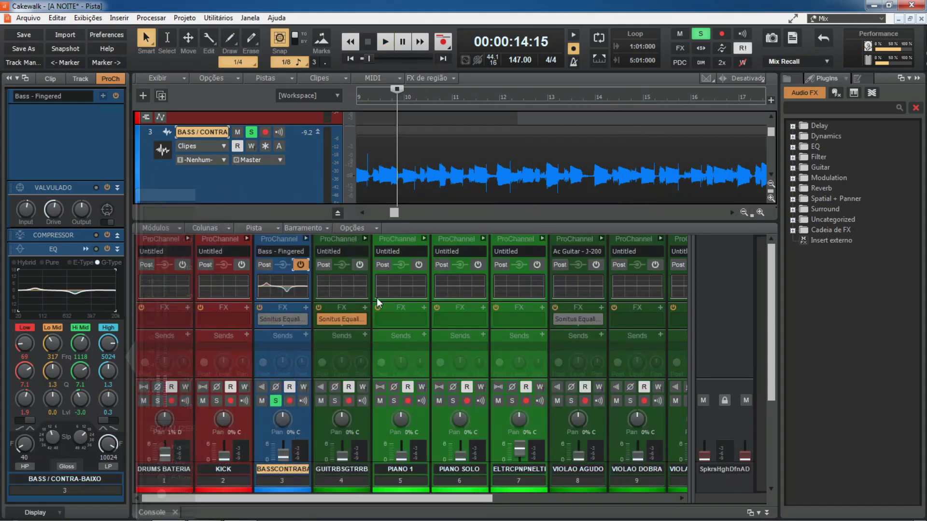
Re-enable Post and the Sonitus Equalizer on the bass channel, then open the equalizer's window and move it over the track view
click(265, 265)
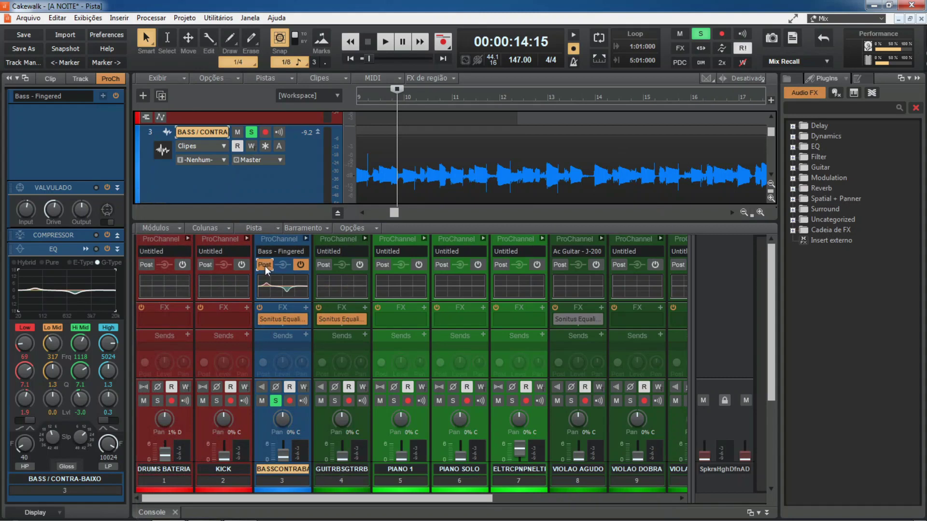
double_click(280, 317)
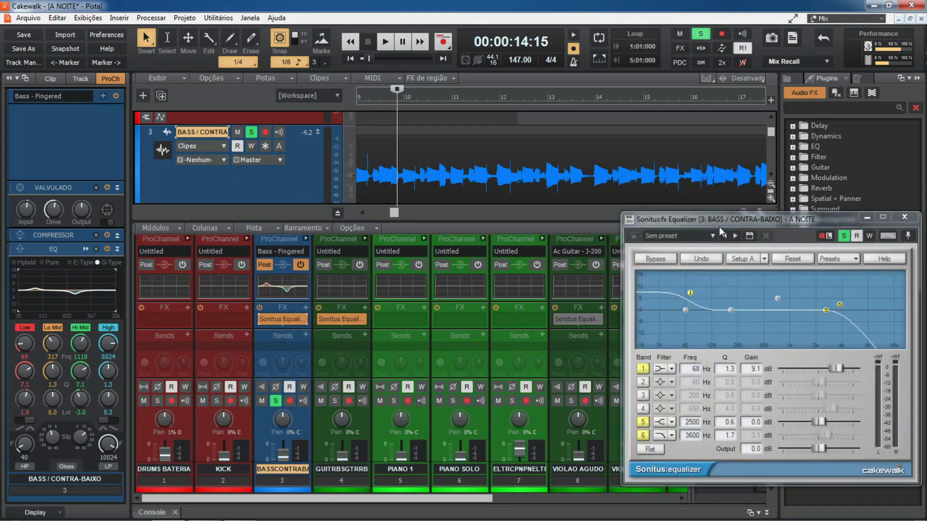
drag(719, 227, 312, 114)
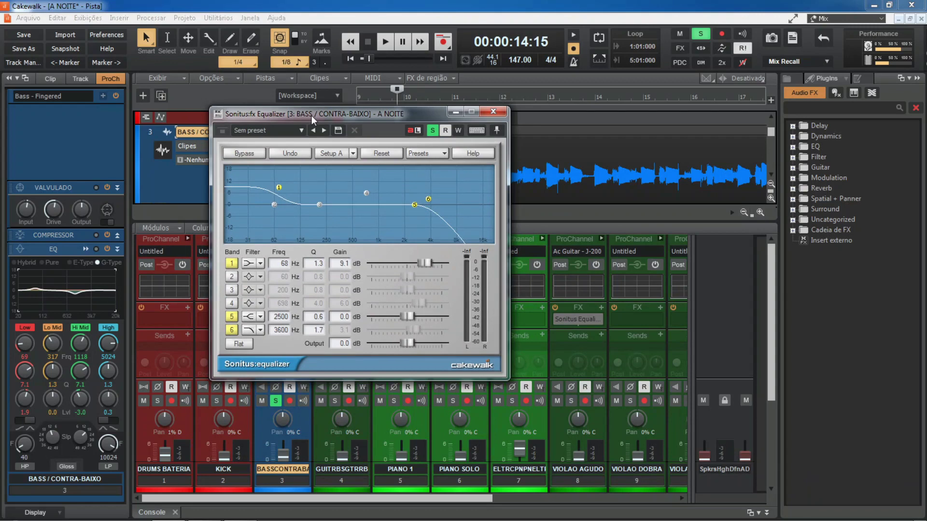
Check the filter types available for band 1 without changing its filter, and enable band 4 of the Sonitus Equalizer
click(260, 264)
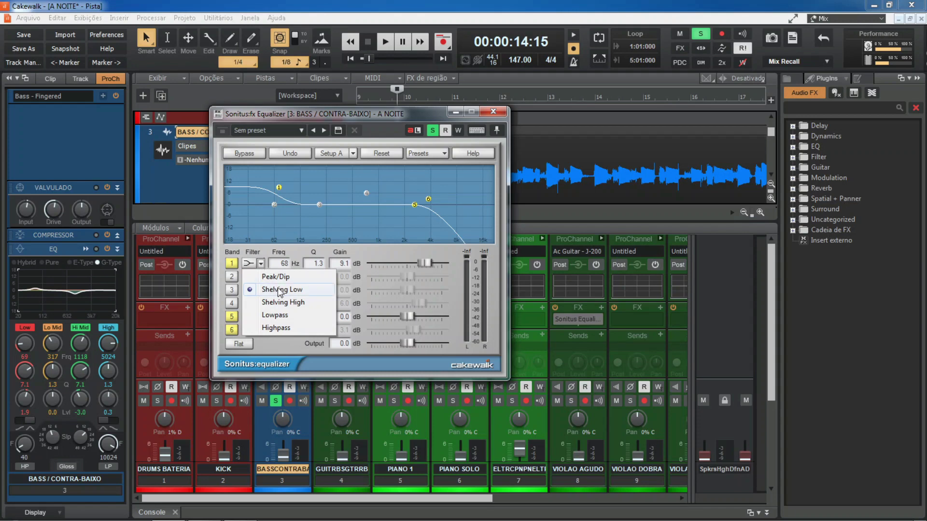
click(373, 247)
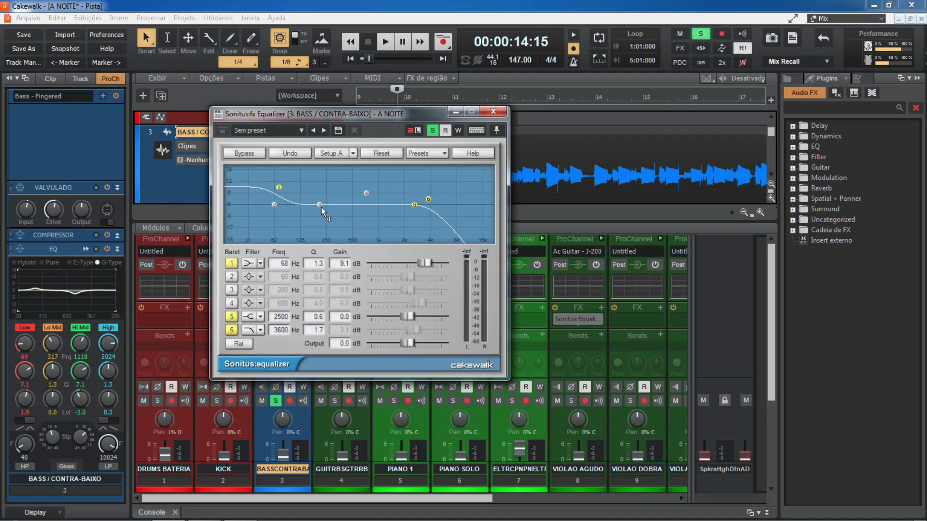
click(232, 303)
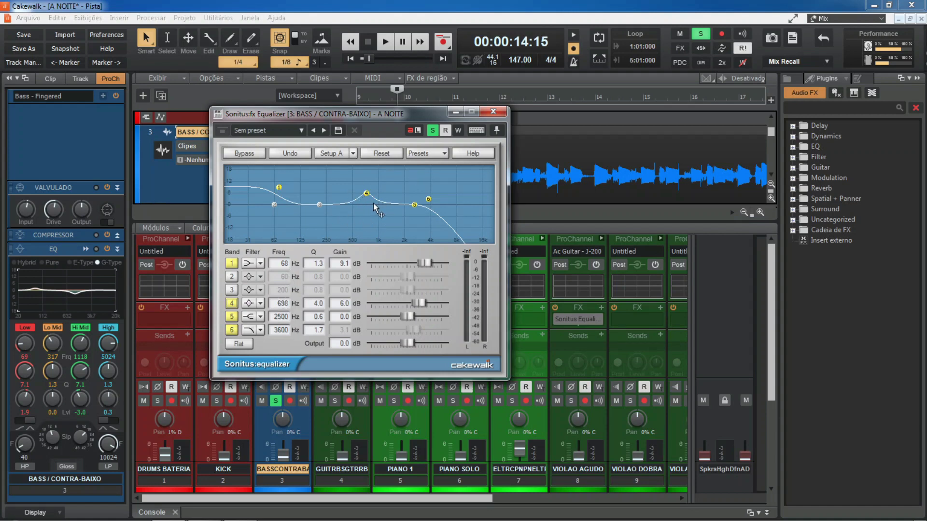
Raise the band 5 gain to 0.8 dB and check the filter types of bands 5 and 6, leaving both filters as they are
click(262, 317)
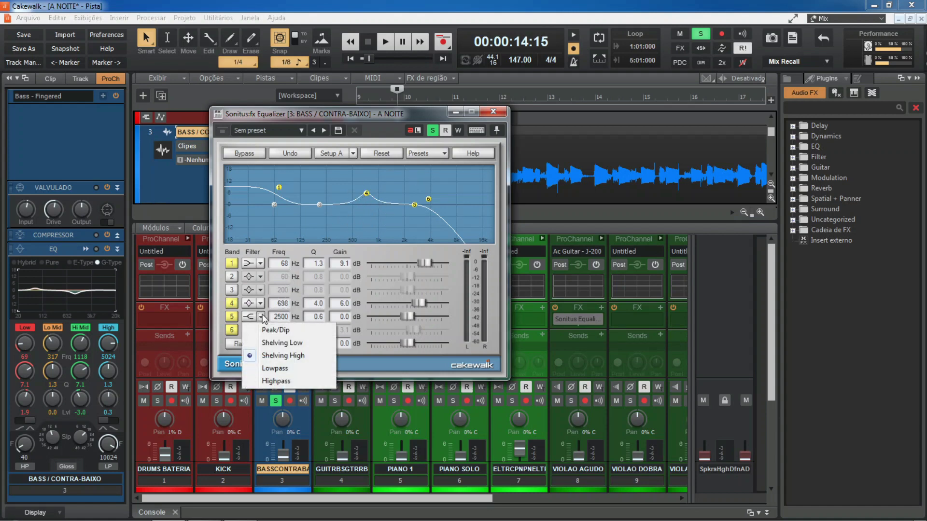
click(263, 318)
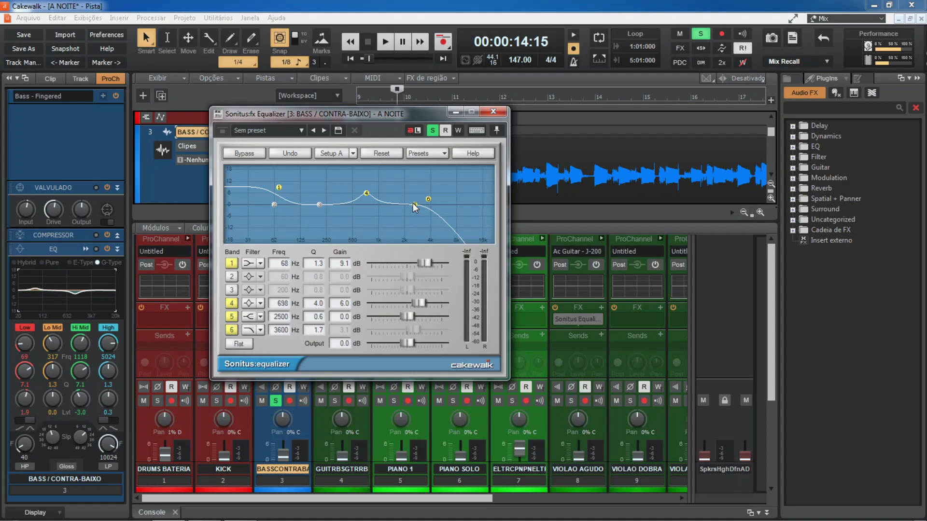
drag(407, 316, 408, 316)
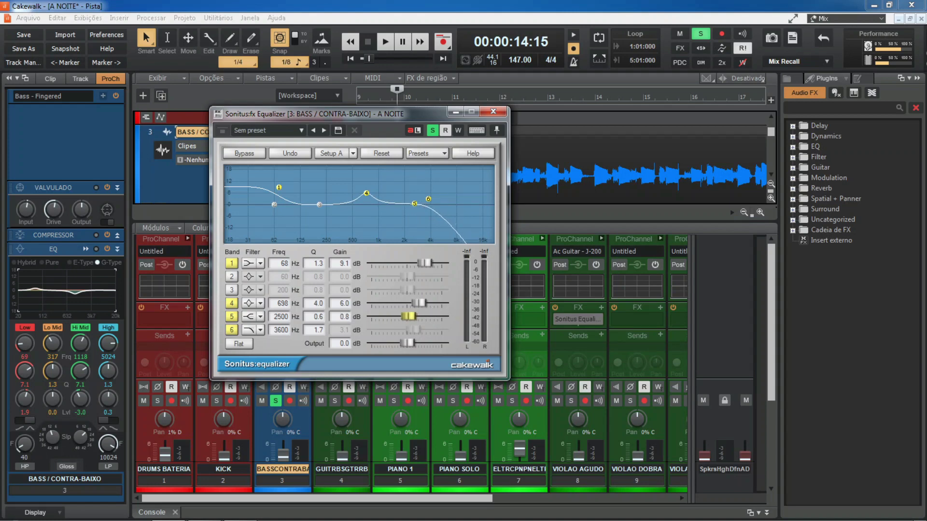
click(260, 330)
click(261, 332)
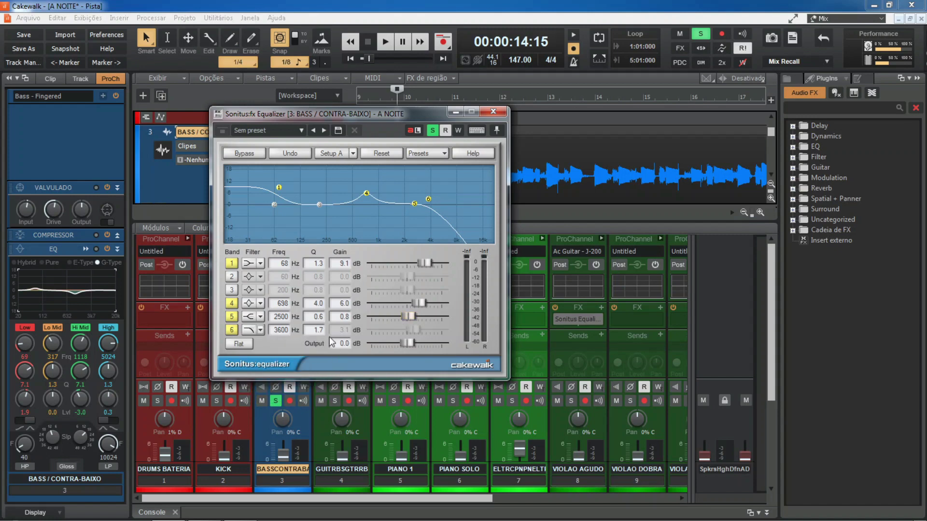